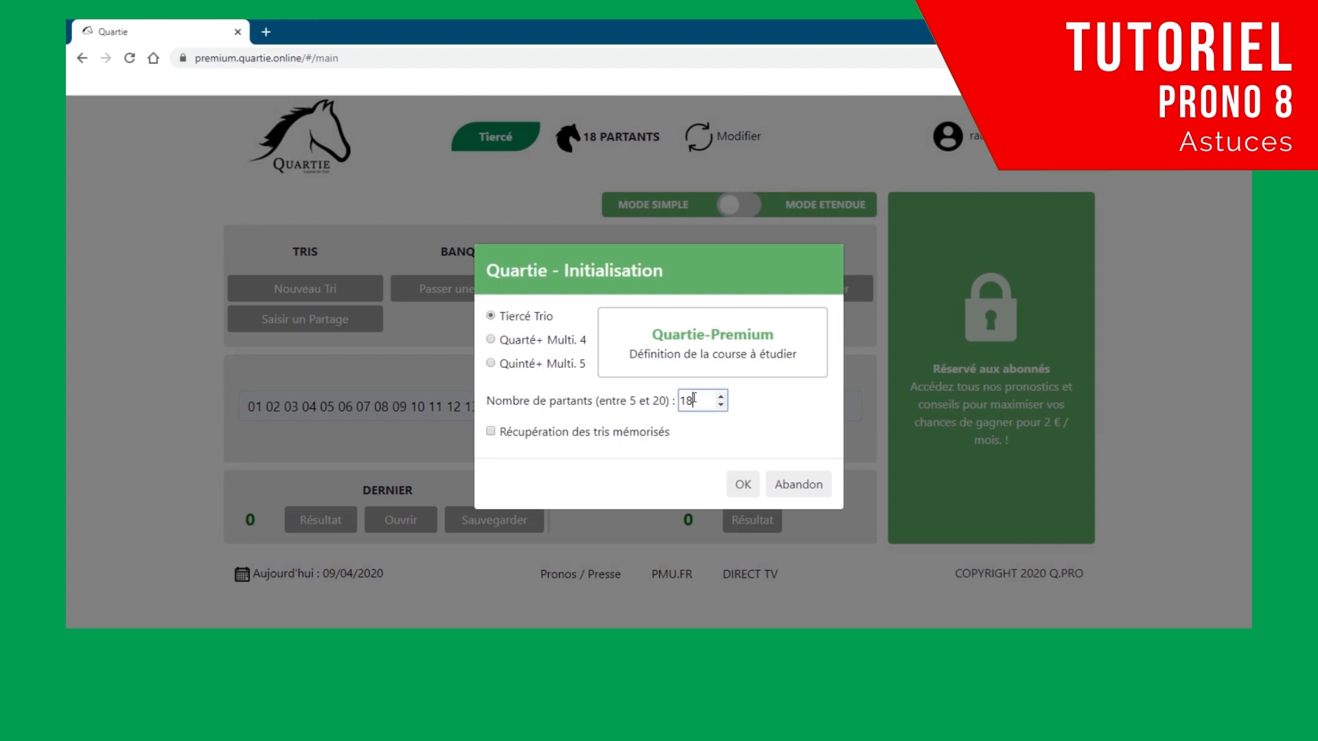
Initialise the Tiercé Trio race with 14 runners.
key(BackSpace)
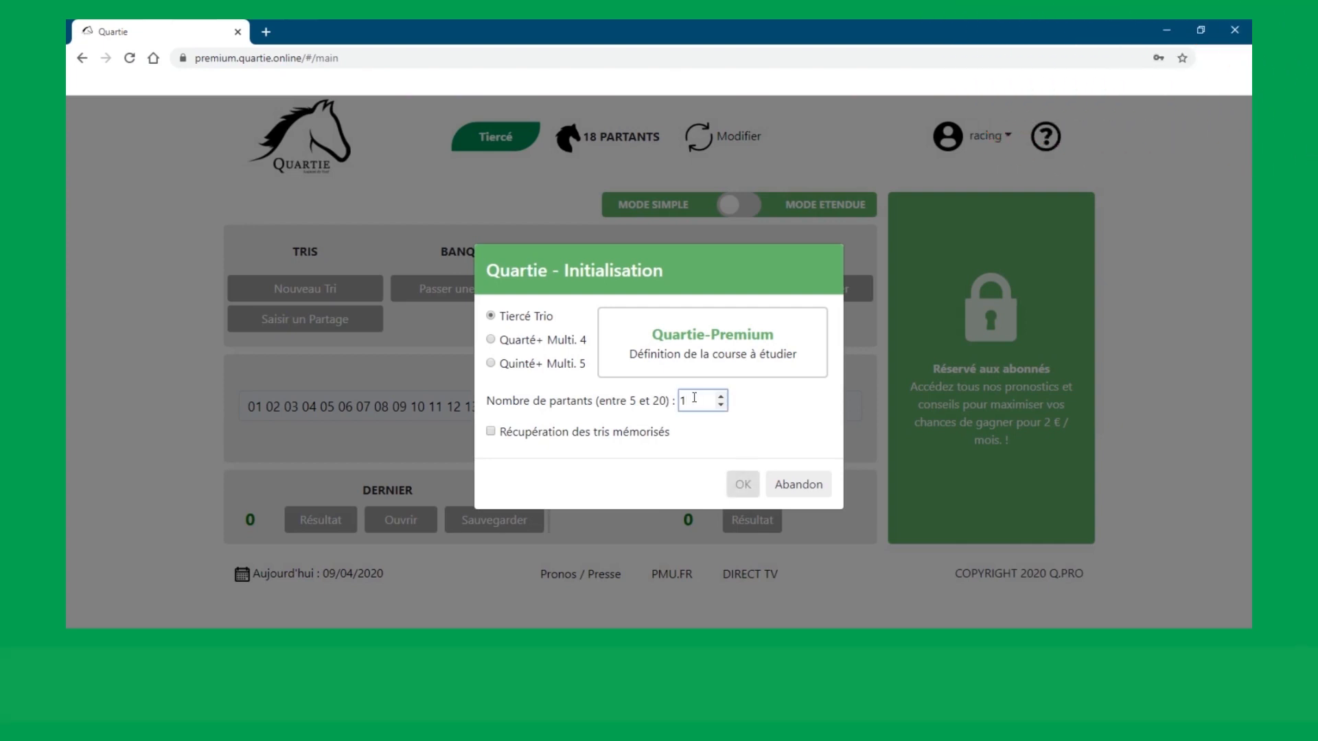
text(4)
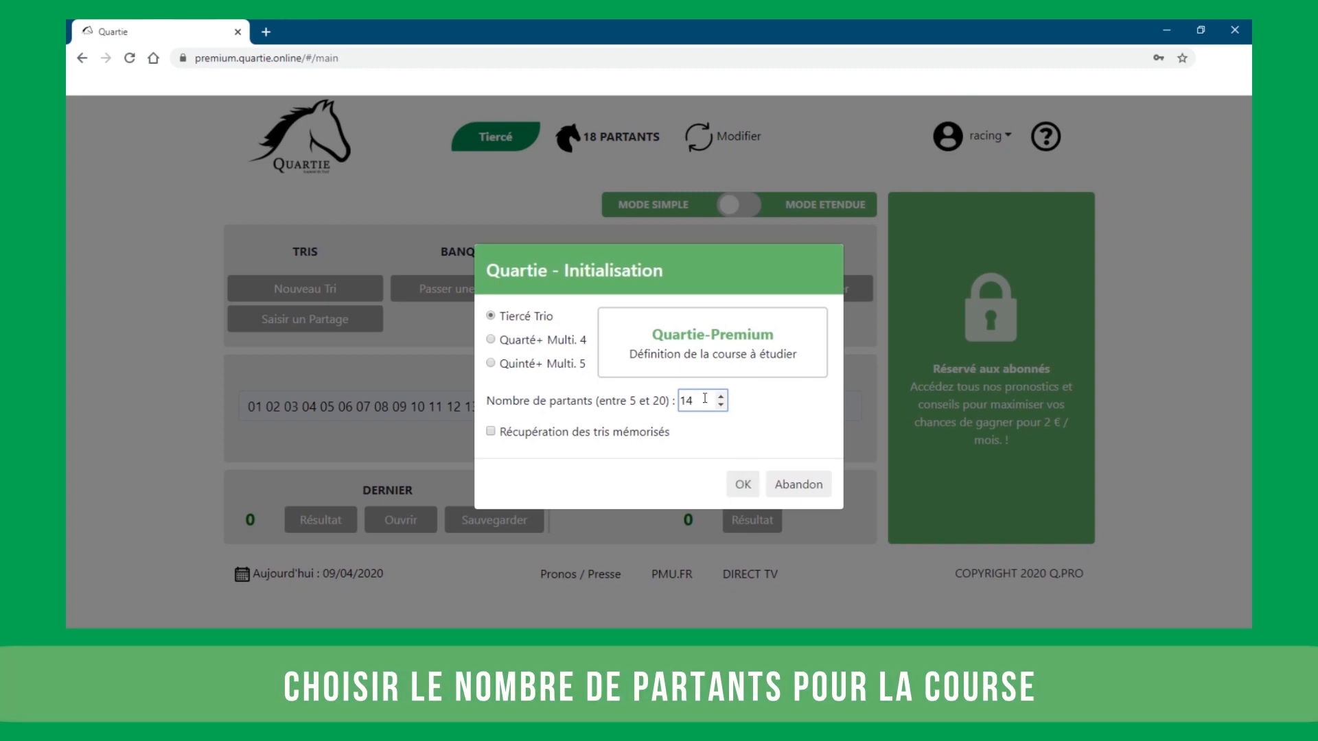
click(741, 484)
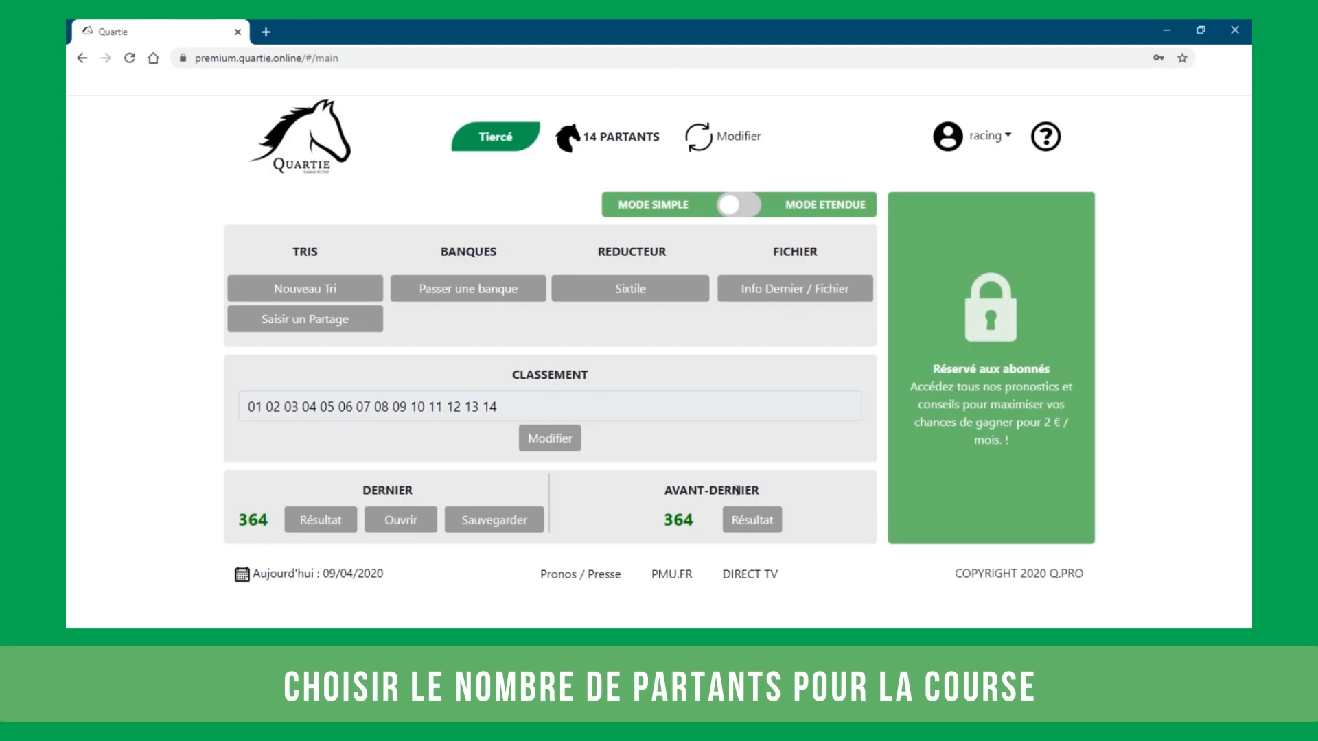
Switch to the Bloc-notes file and copy the first three Prono8 numbers, 2 8 11.
key(alt+Tab)
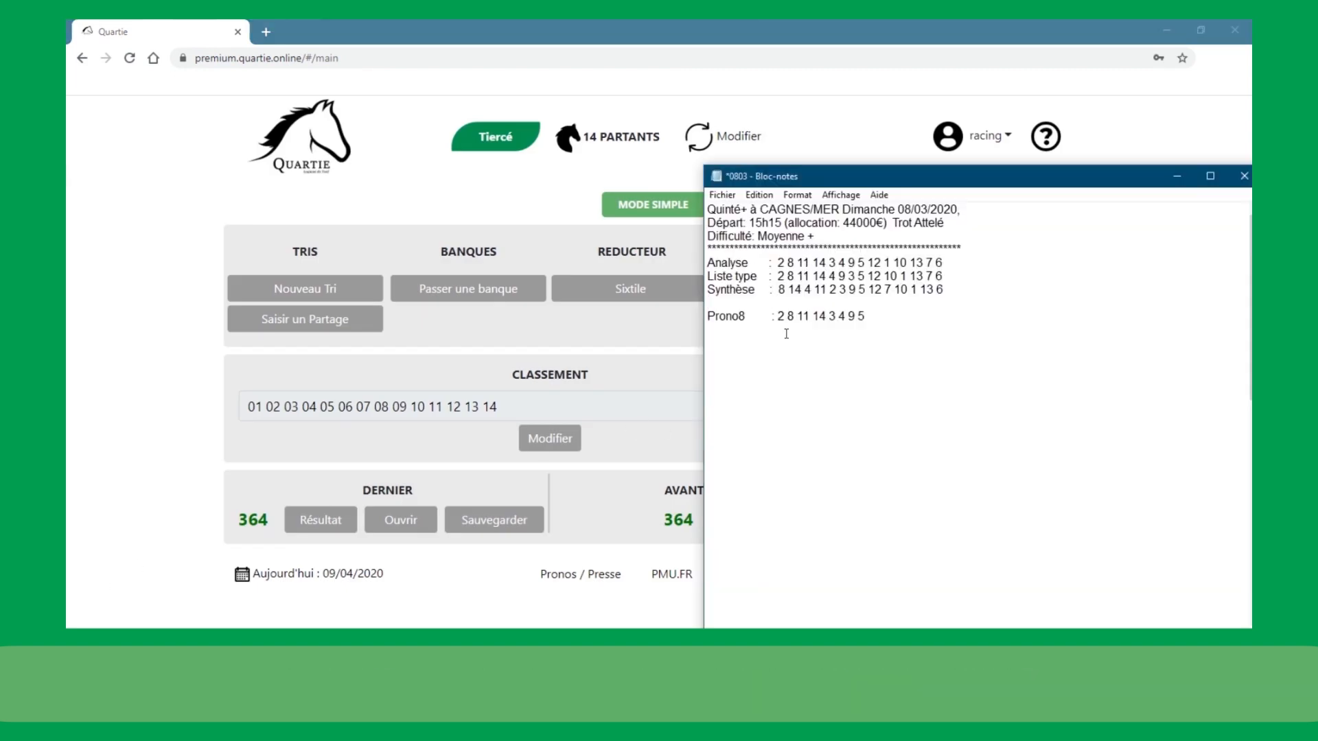
drag(779, 316, 811, 316)
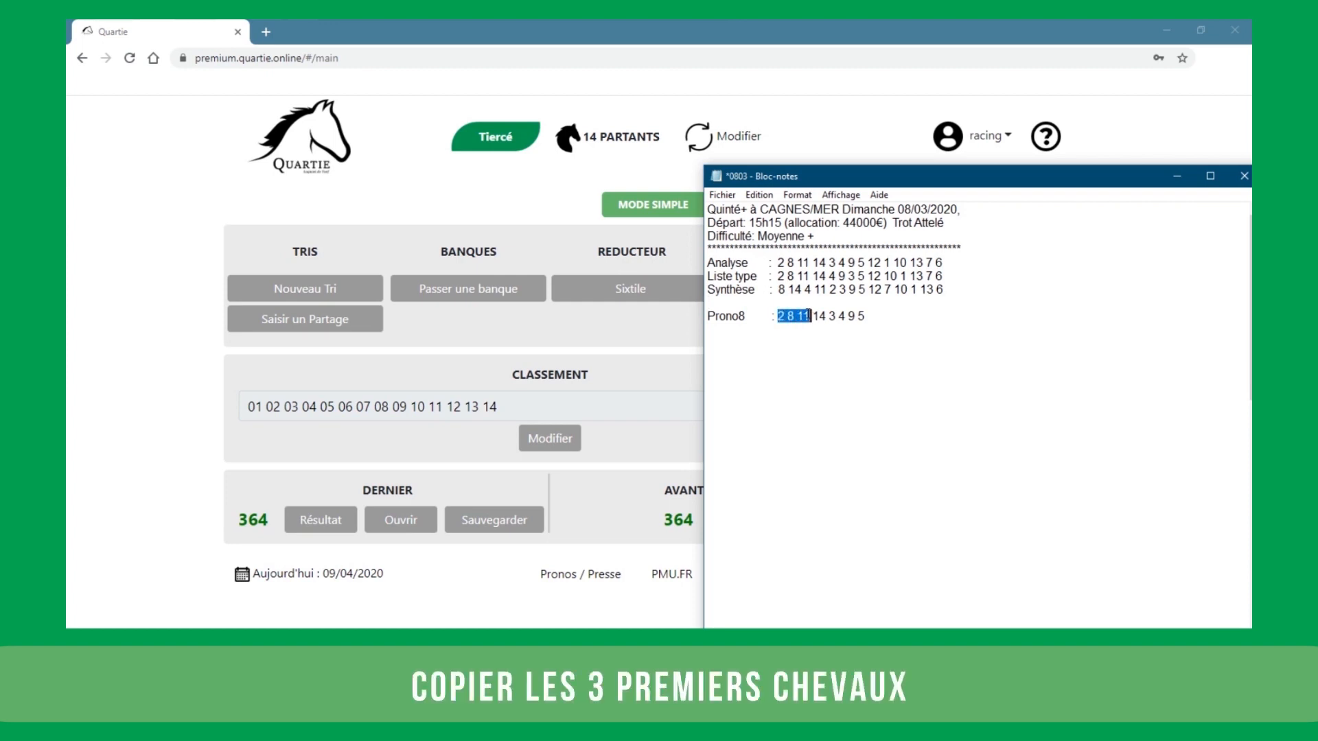
right_click(800, 314)
click(832, 361)
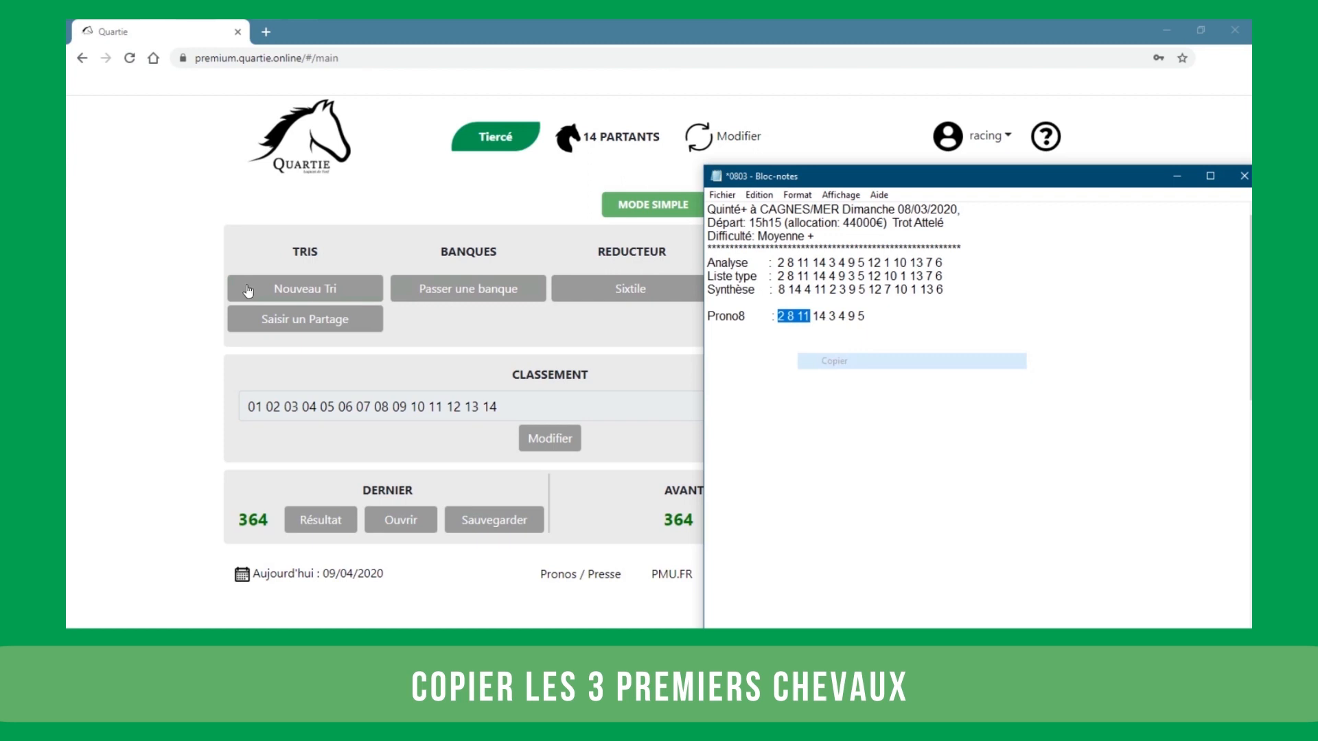
Return to Quartie in the browser, enable extended mode and start a new sort.
click(680, 218)
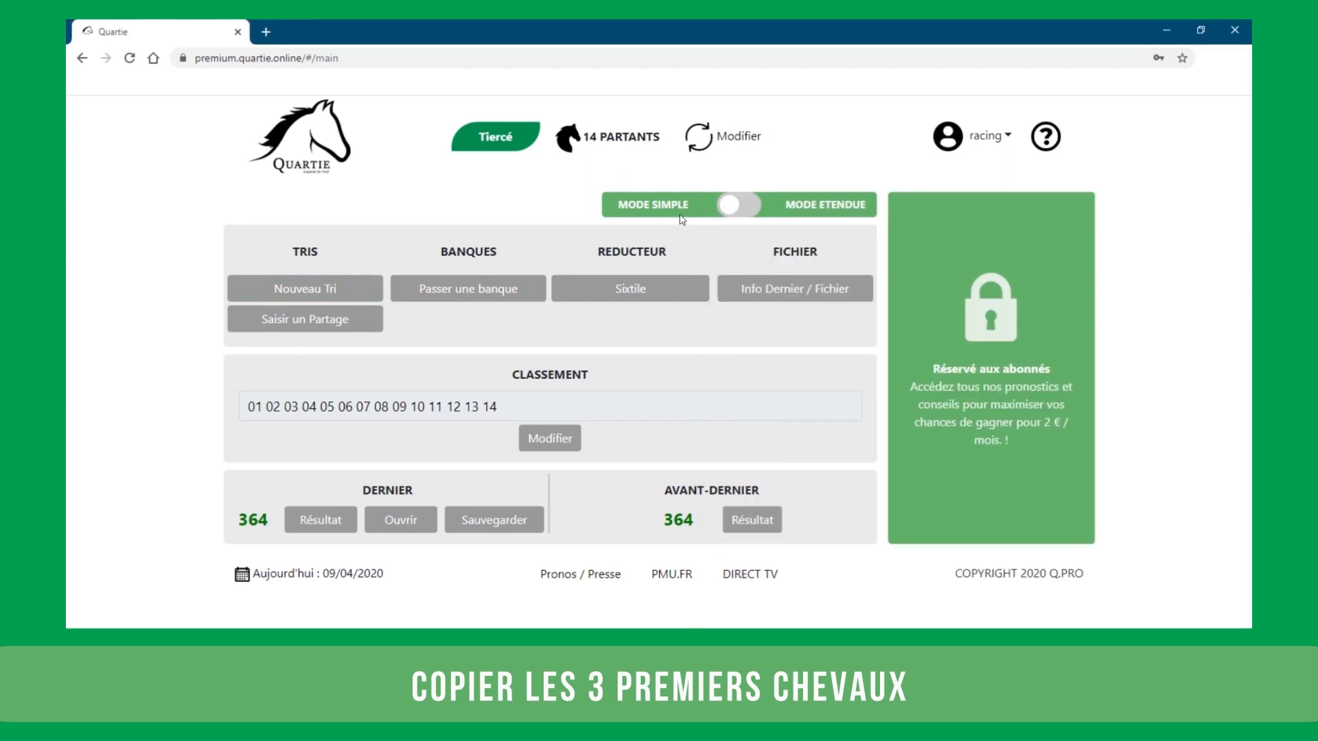
click(757, 208)
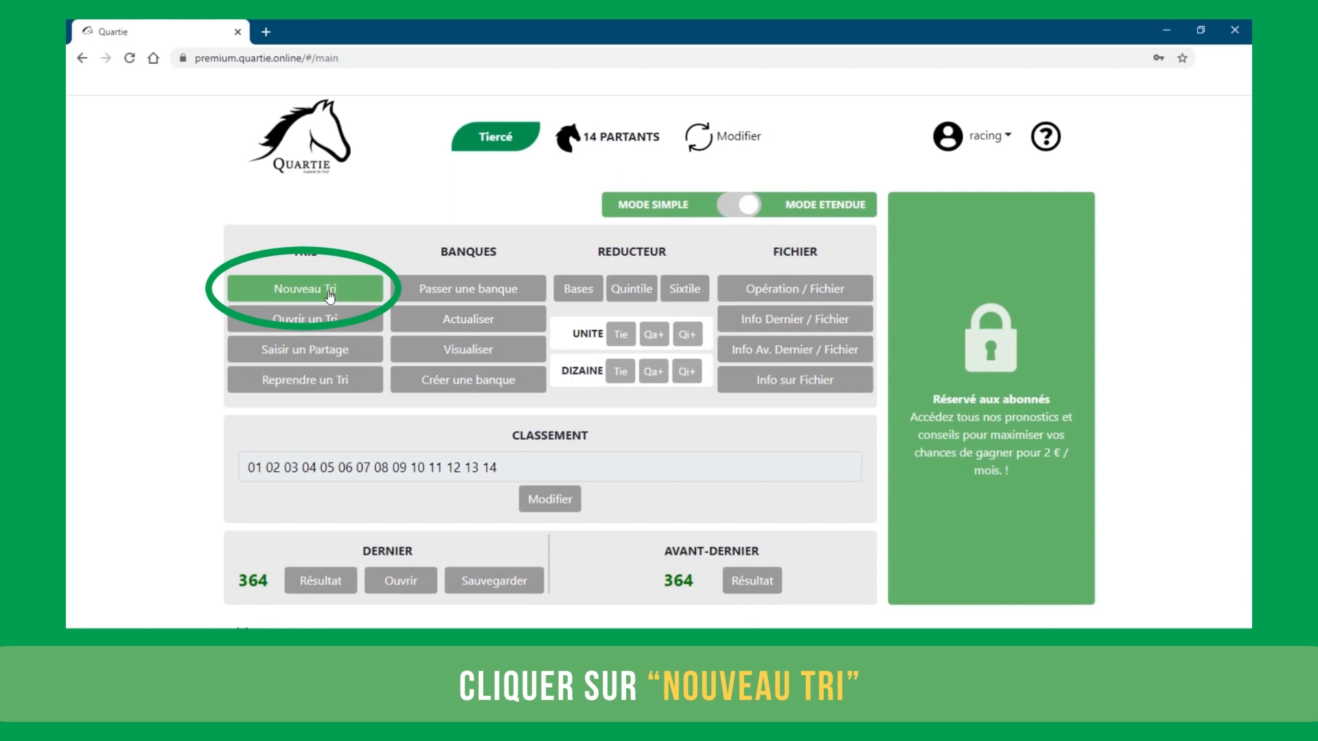
click(305, 288)
Paste 2 8 11 as the sort numbers and add them to the sort list with Valeur 1.
click(295, 242)
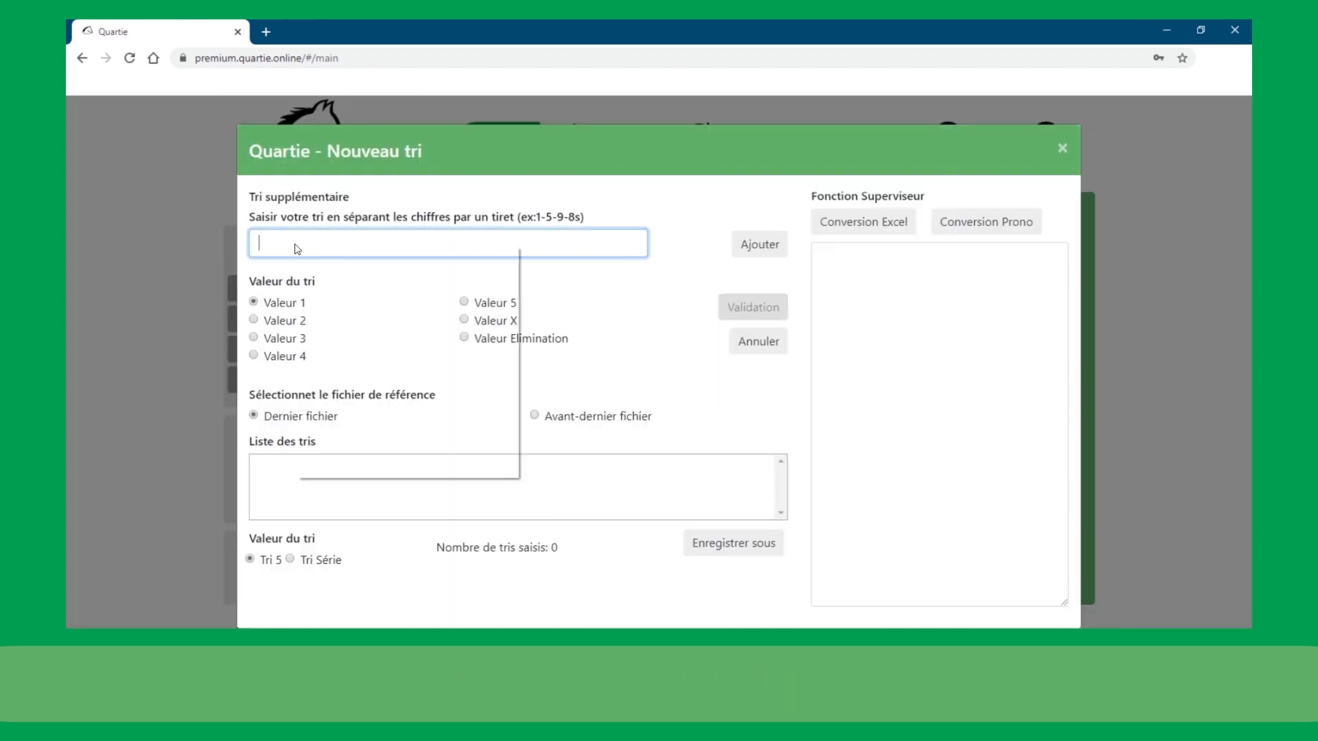
right_click(295, 244)
click(332, 362)
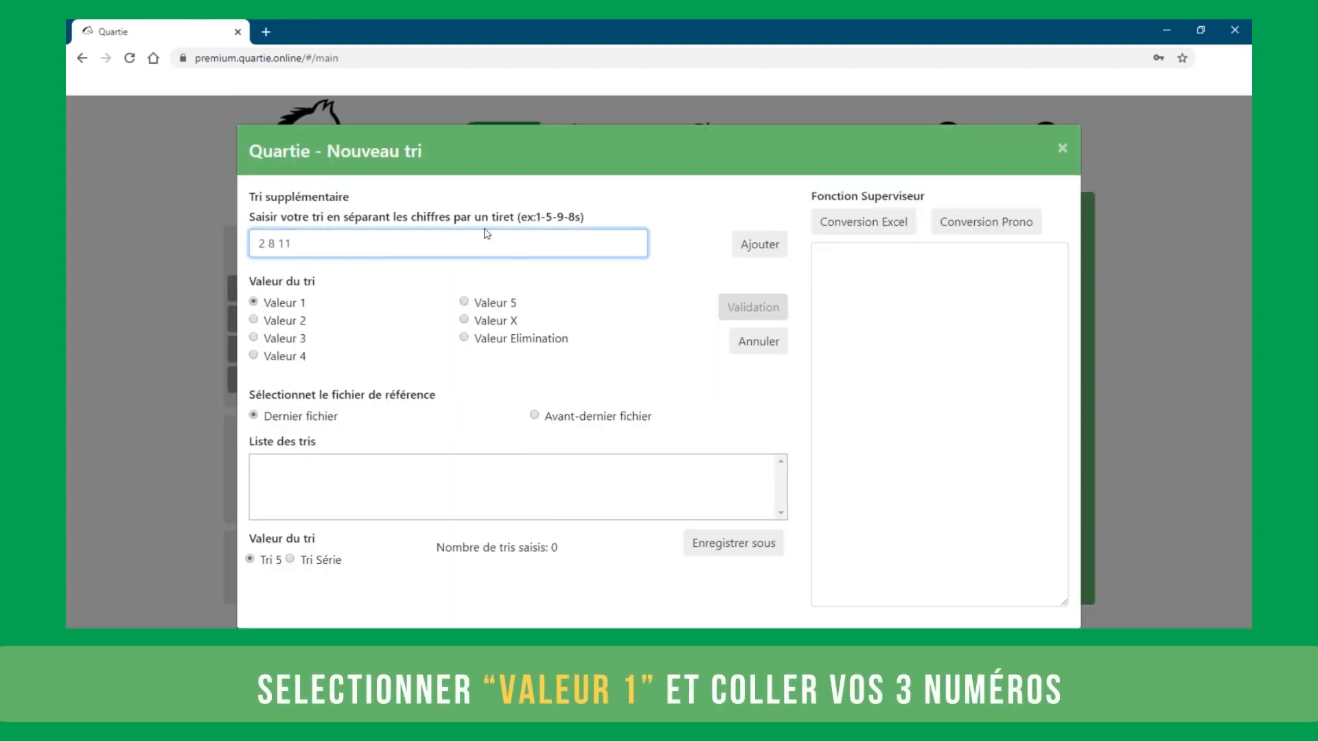
click(758, 252)
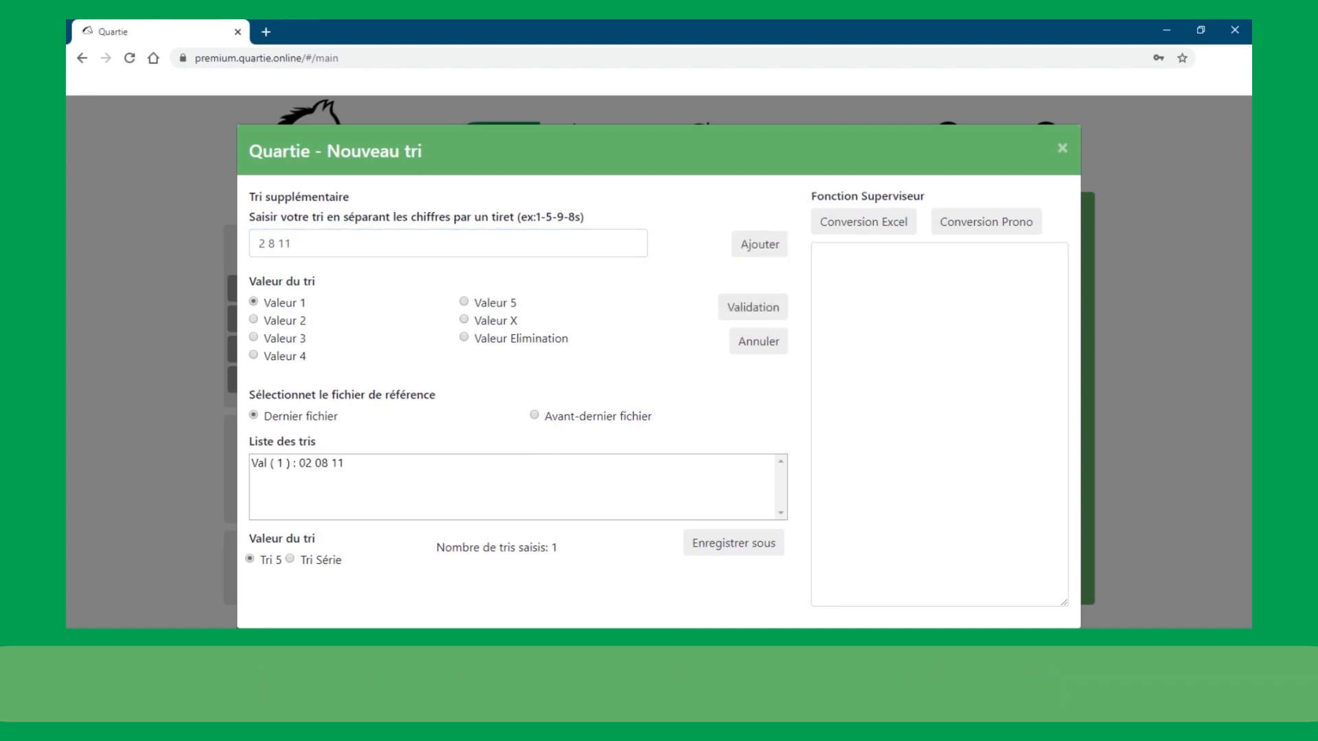
Switch to Bloc-notes and copy the first six Prono8 numbers, 2 8 11 14 3 4.
key(alt+Tab)
drag(777, 315, 844, 316)
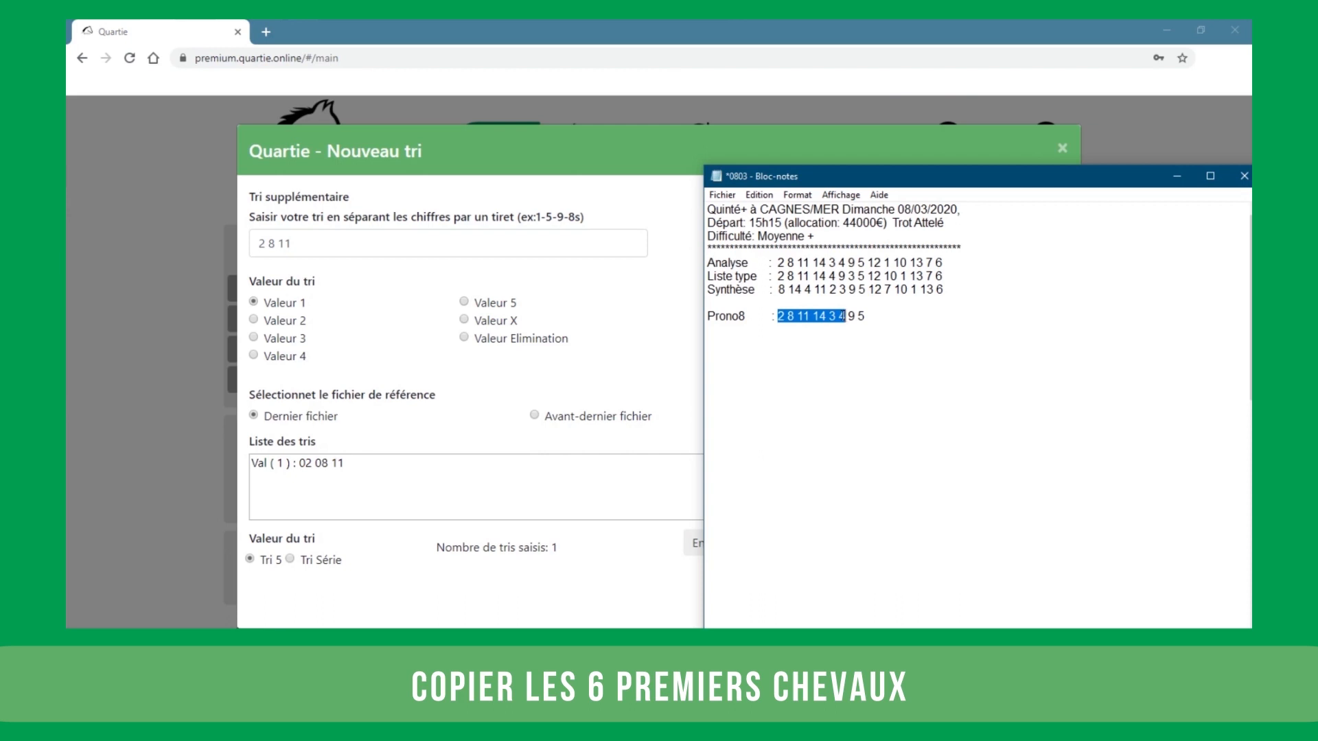
right_click(831, 317)
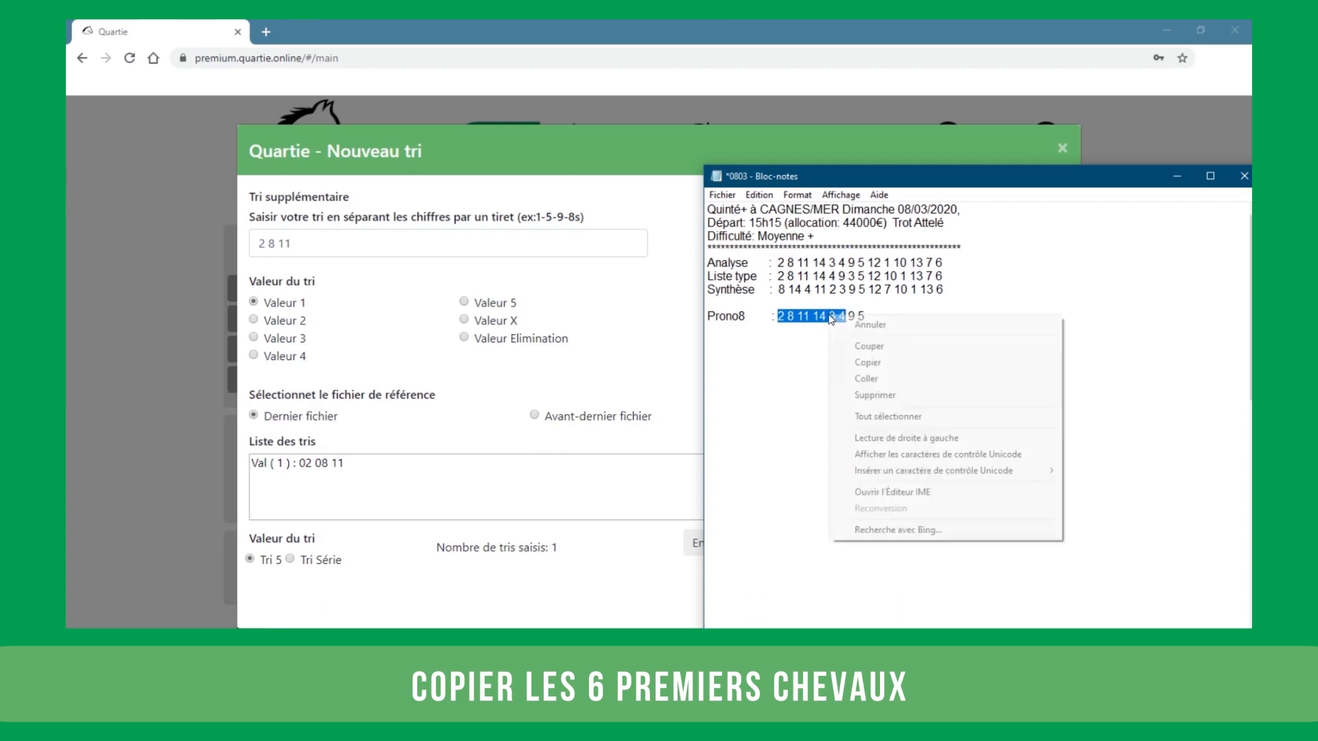
click(901, 367)
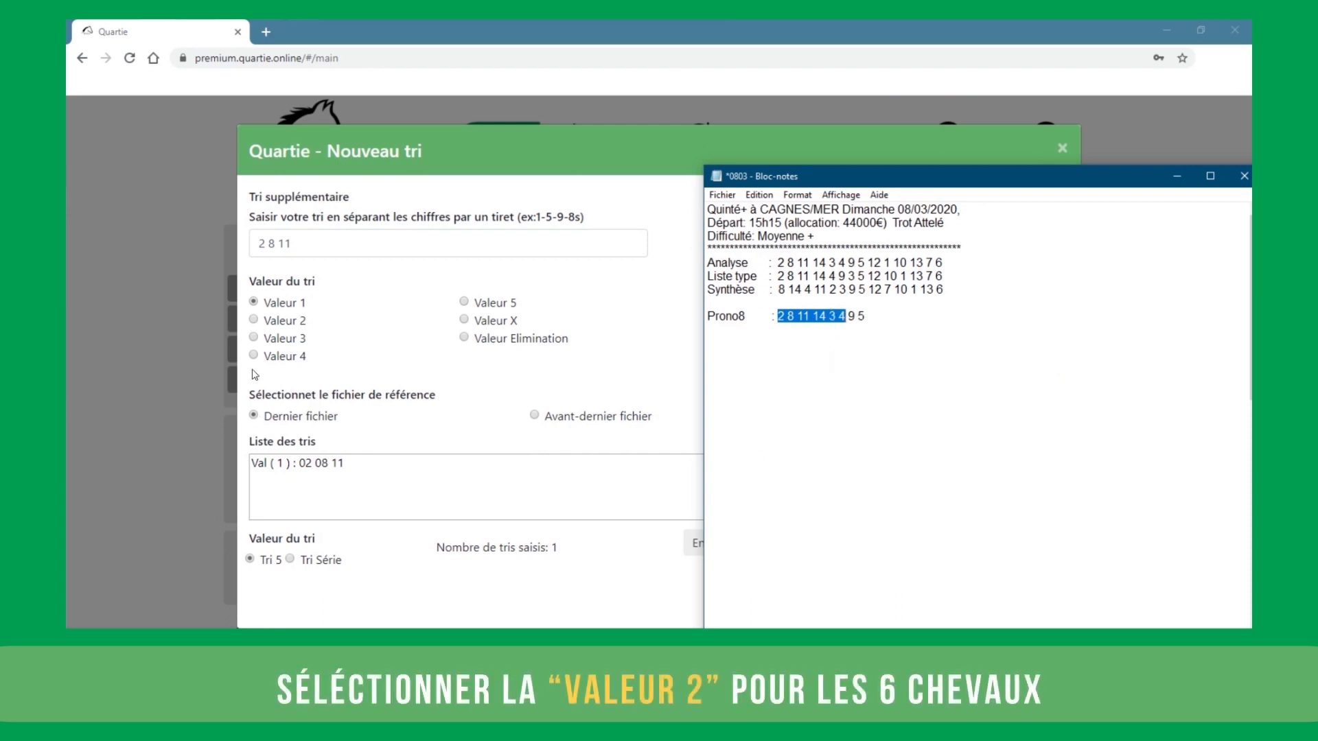
Back in Quartie, replace the sort entry with 2 8 11 14 3 4 and add it to the list with Valeur 2.
click(254, 320)
drag(301, 243, 221, 245)
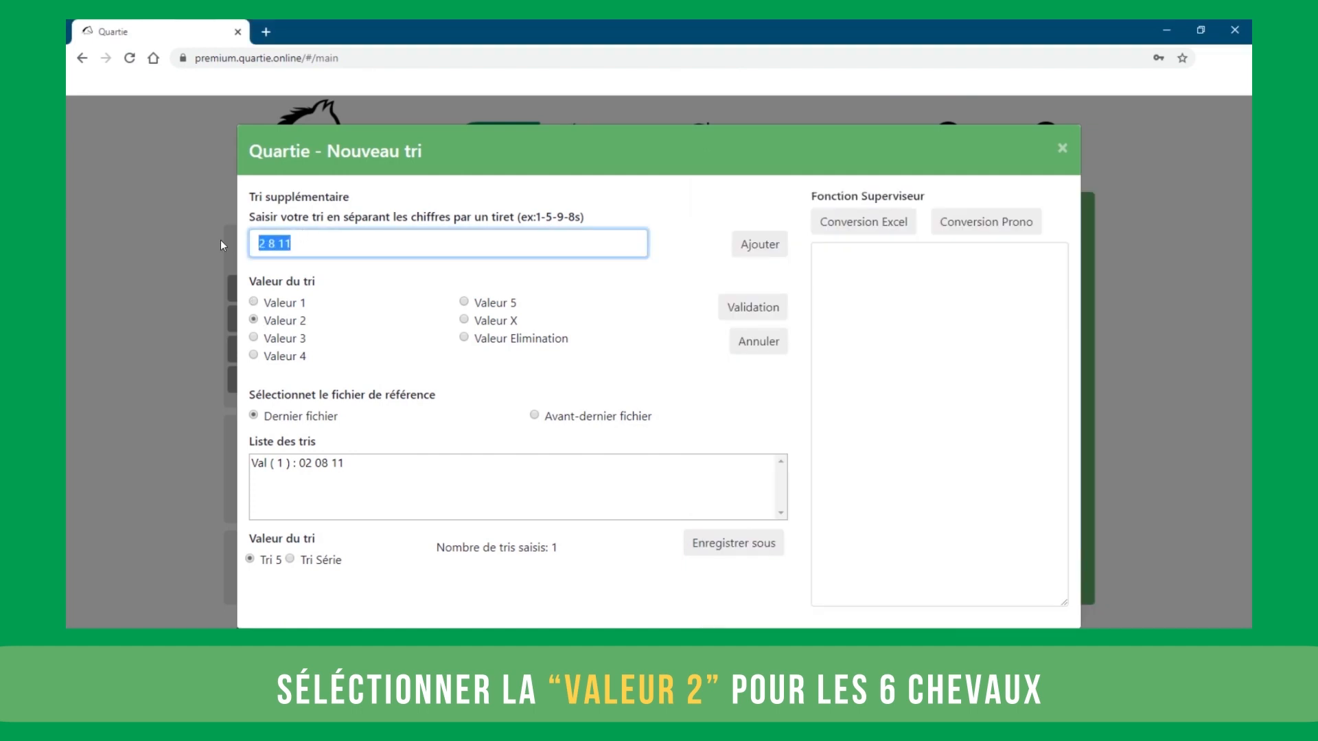
right_click(280, 243)
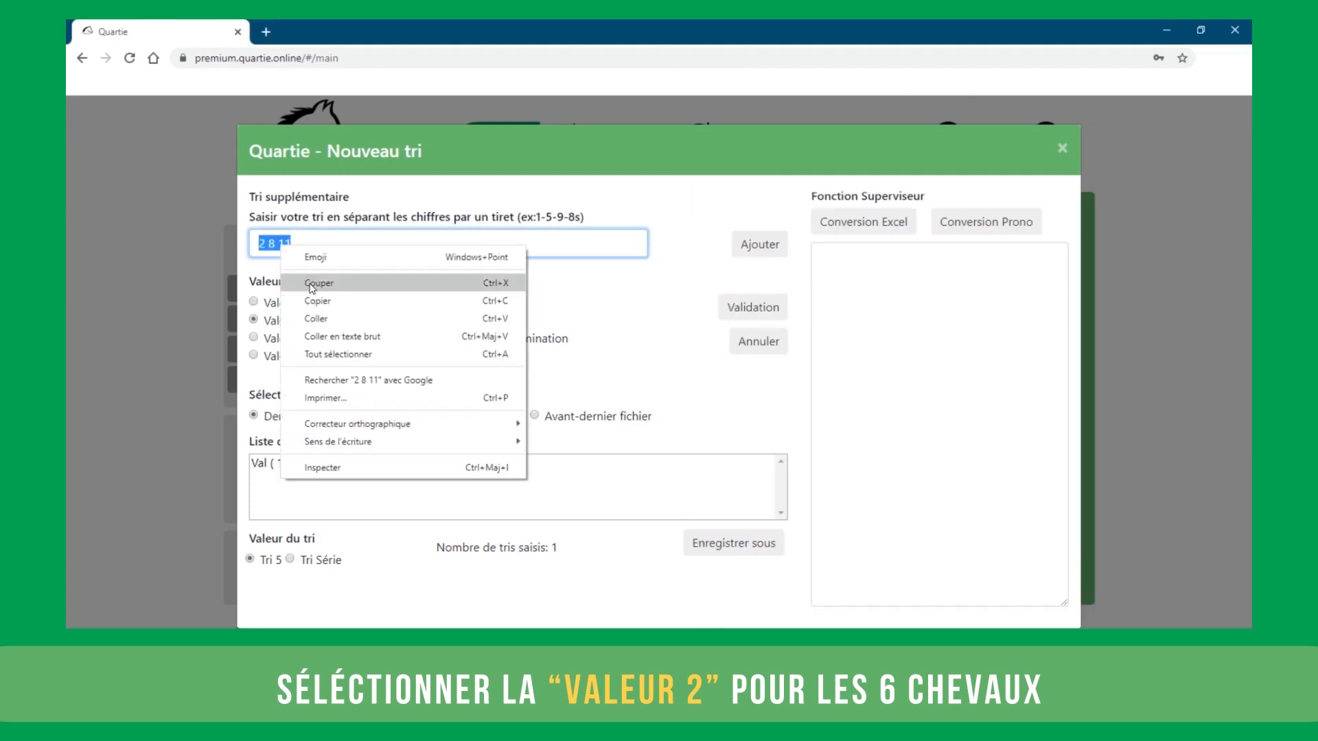
click(320, 315)
click(759, 246)
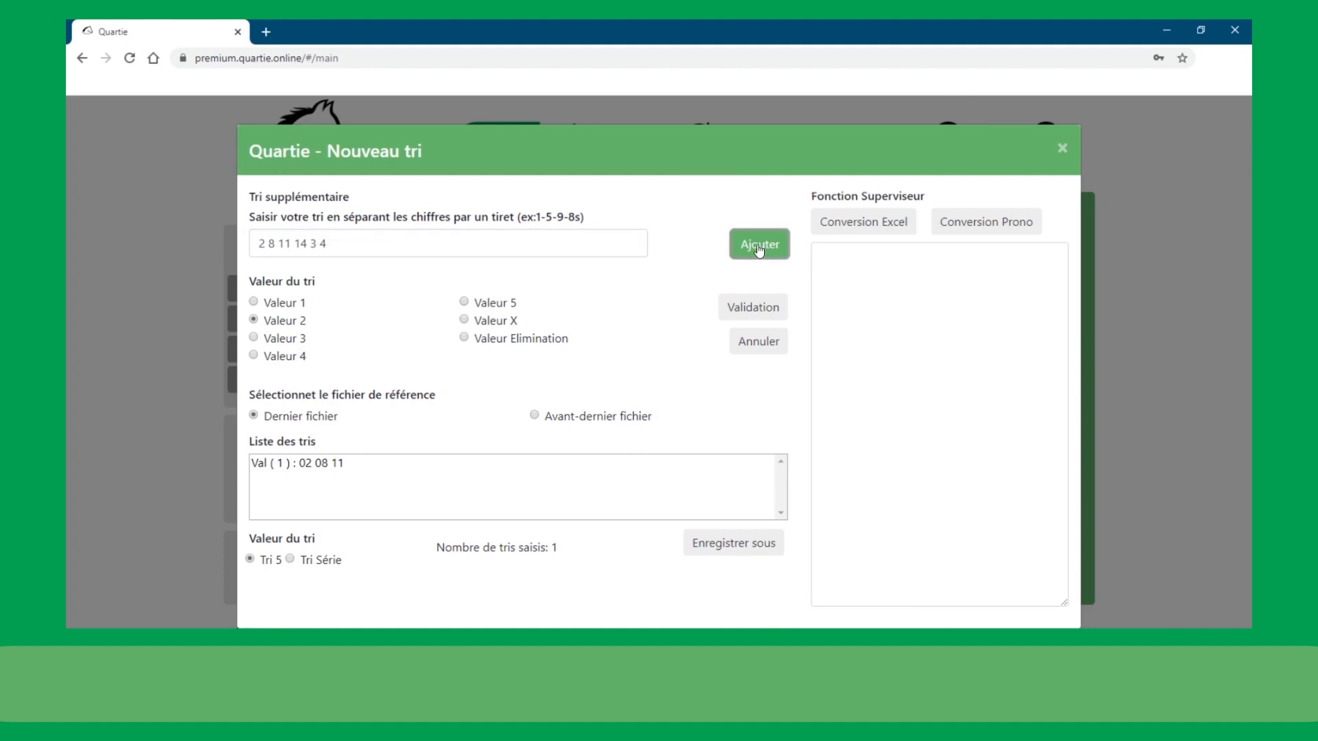
key(alt+Tab)
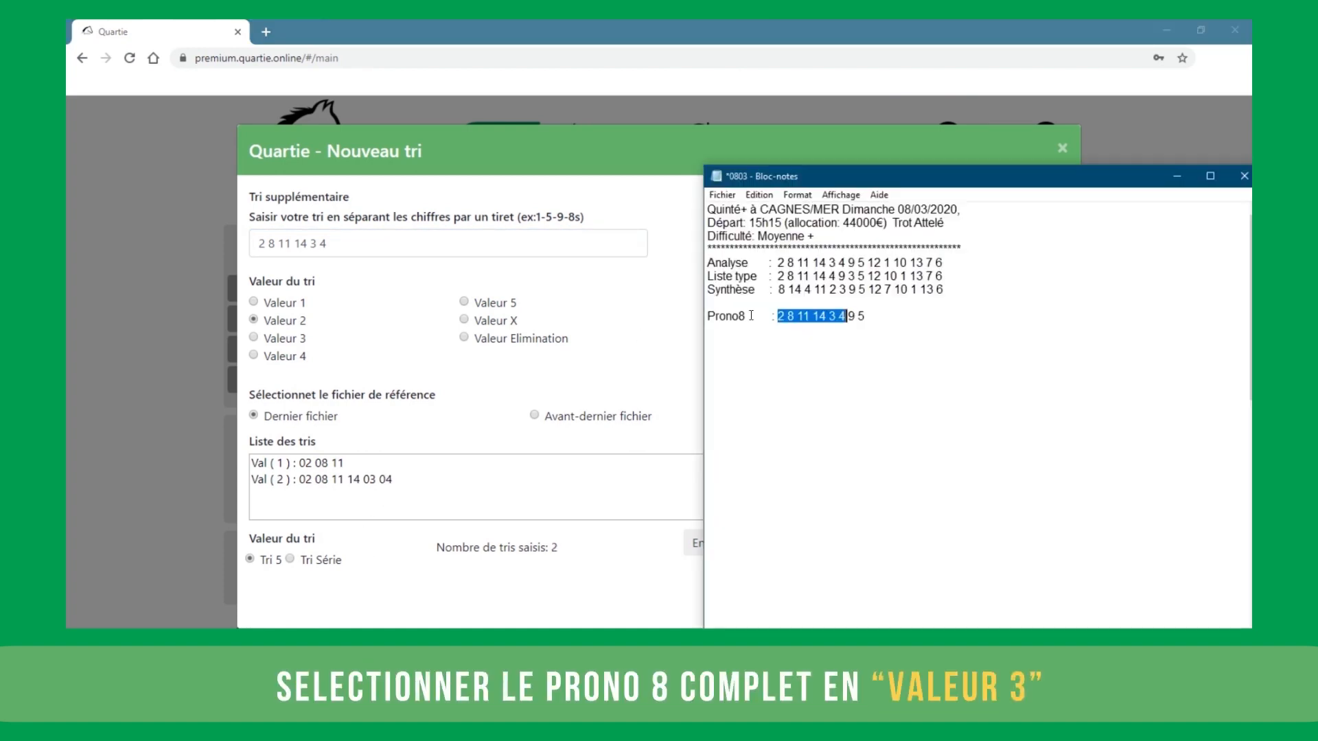
click(815, 310)
drag(777, 316, 884, 318)
right_click(862, 316)
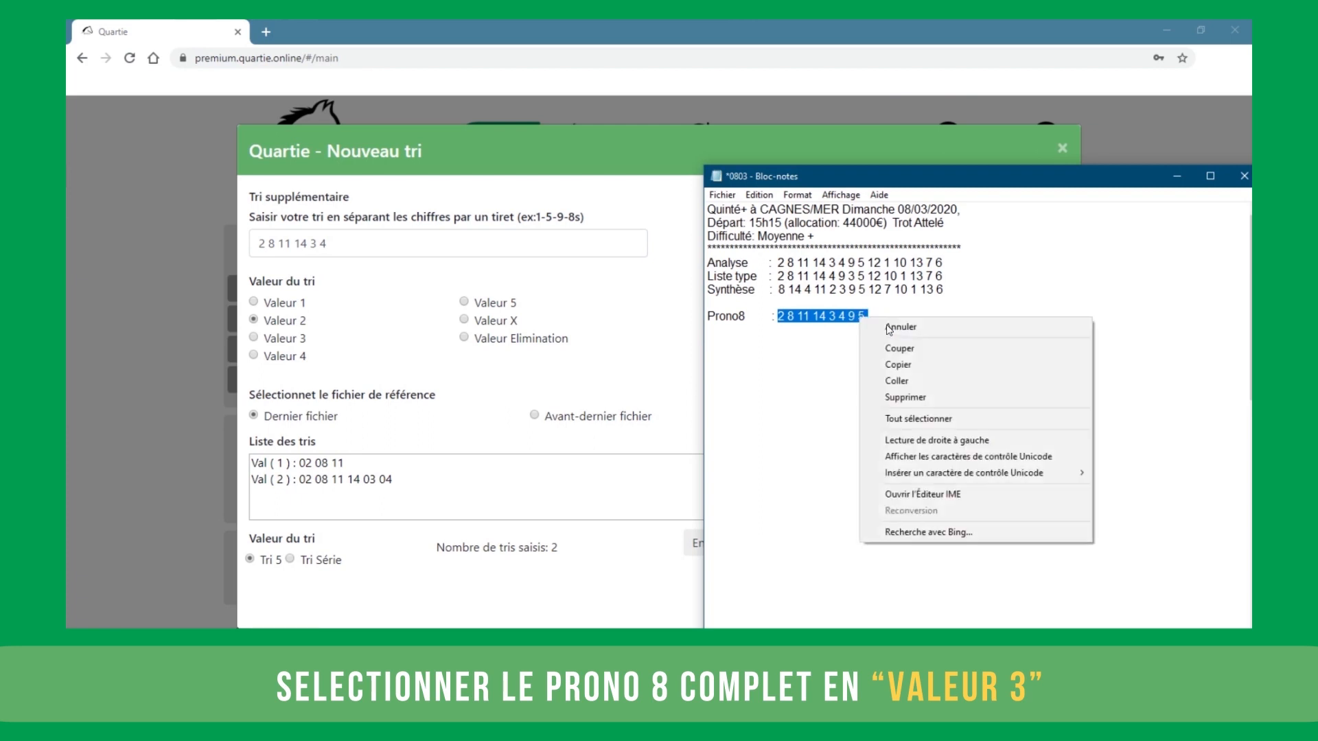
click(913, 367)
drag(356, 244, 260, 244)
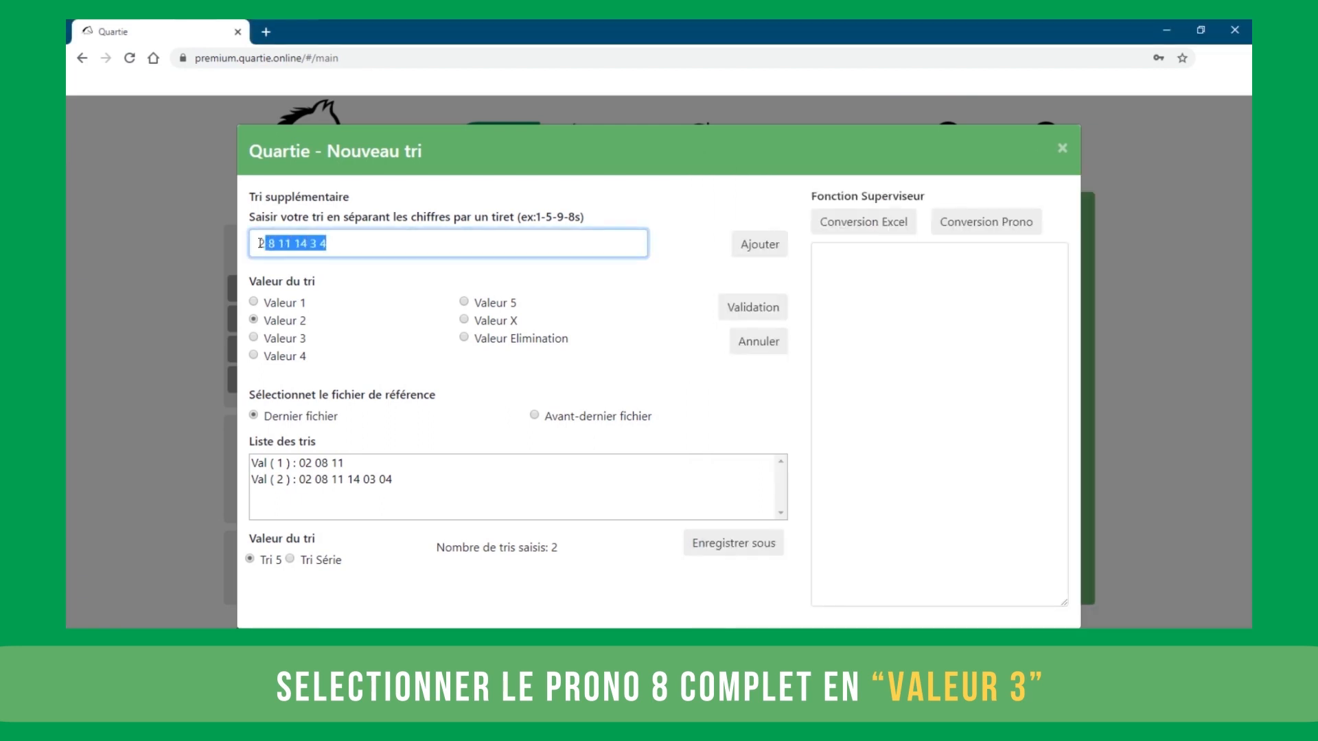
right_click(269, 244)
click(318, 315)
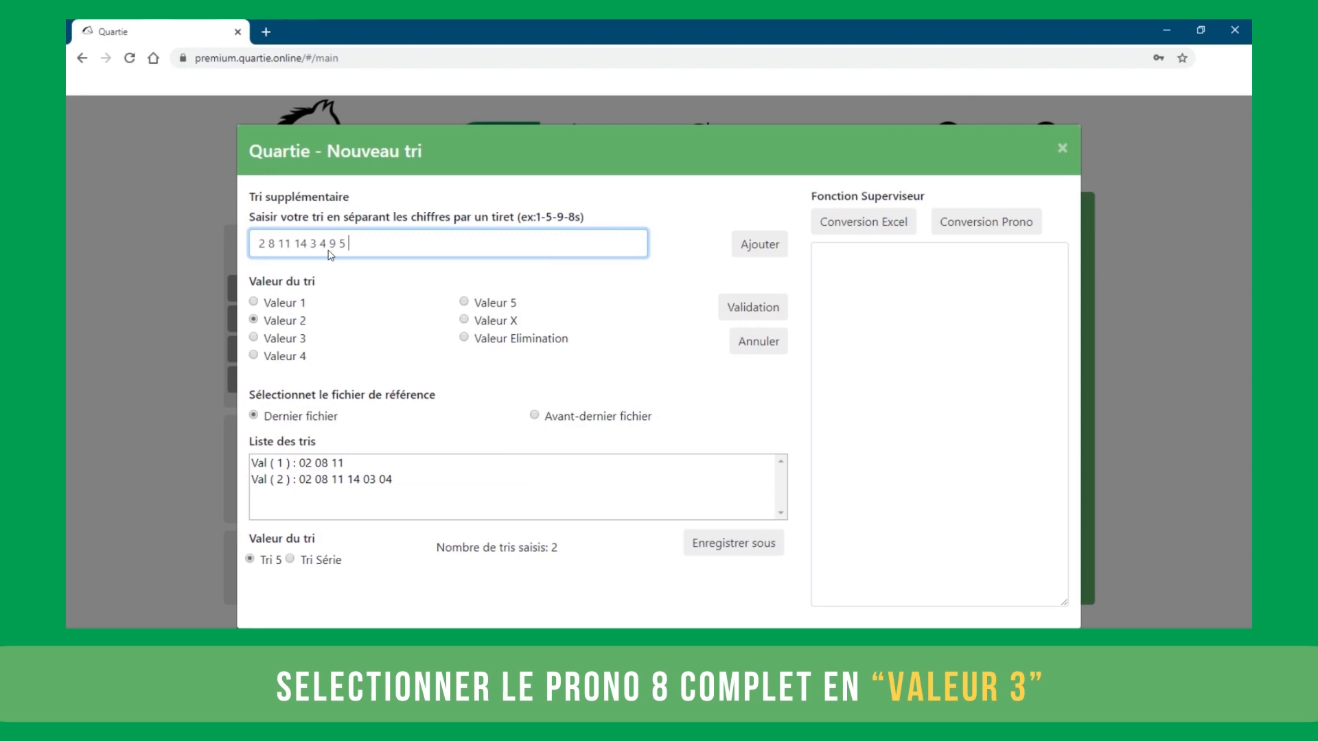
click(254, 339)
click(760, 245)
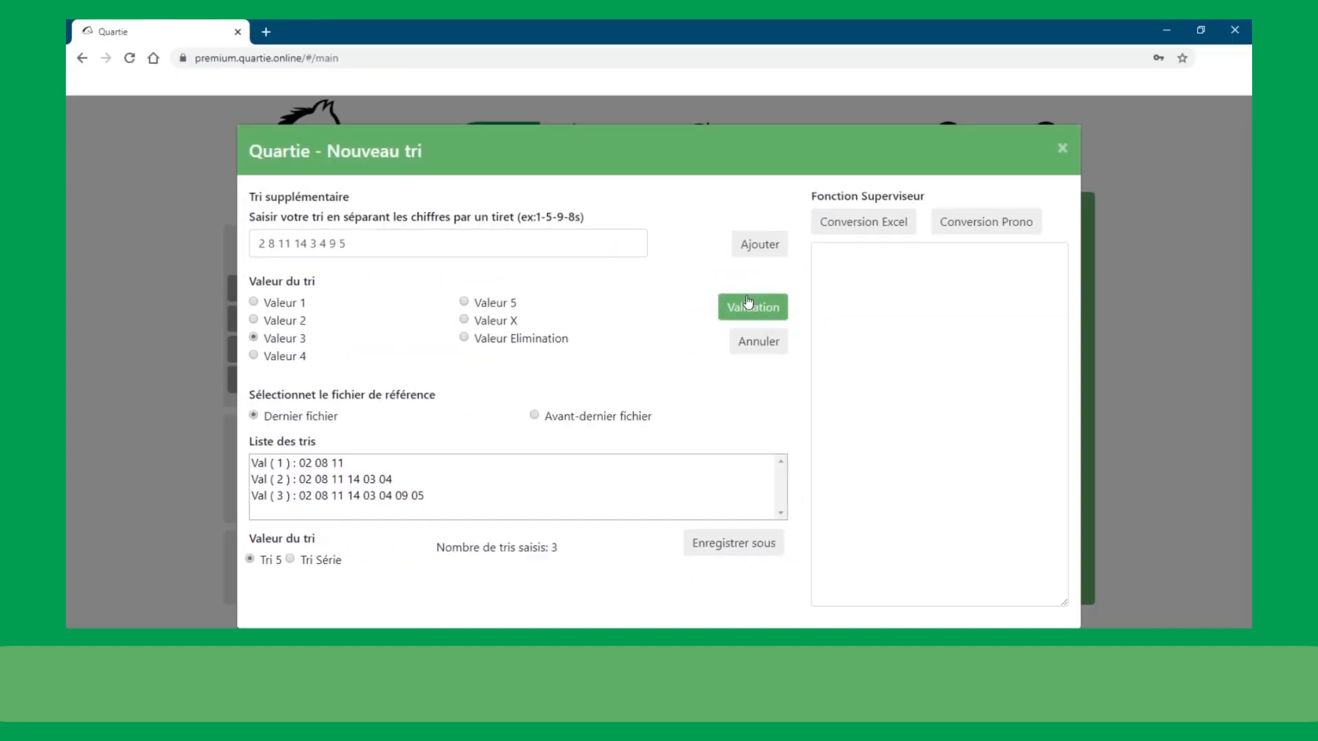
click(751, 304)
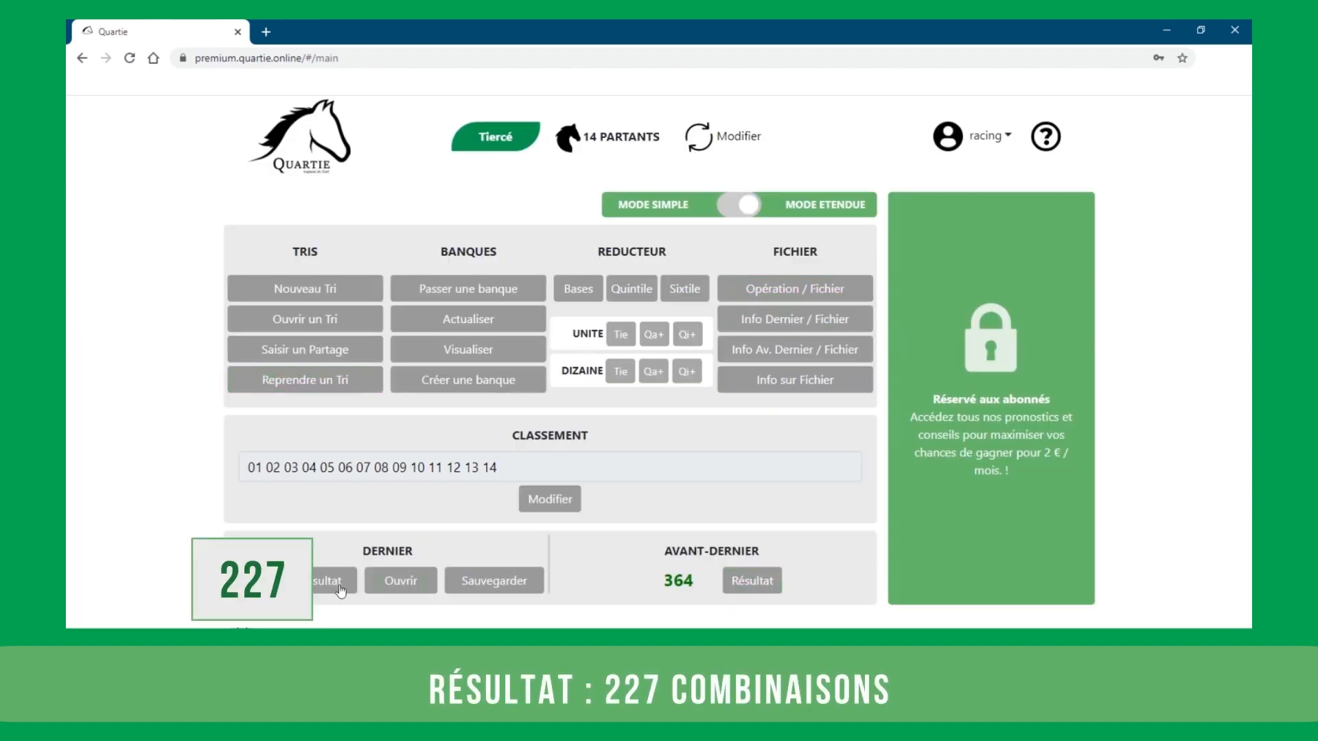
Enter a partage on the sort result with the lower limit set to 3 and apply it.
click(318, 351)
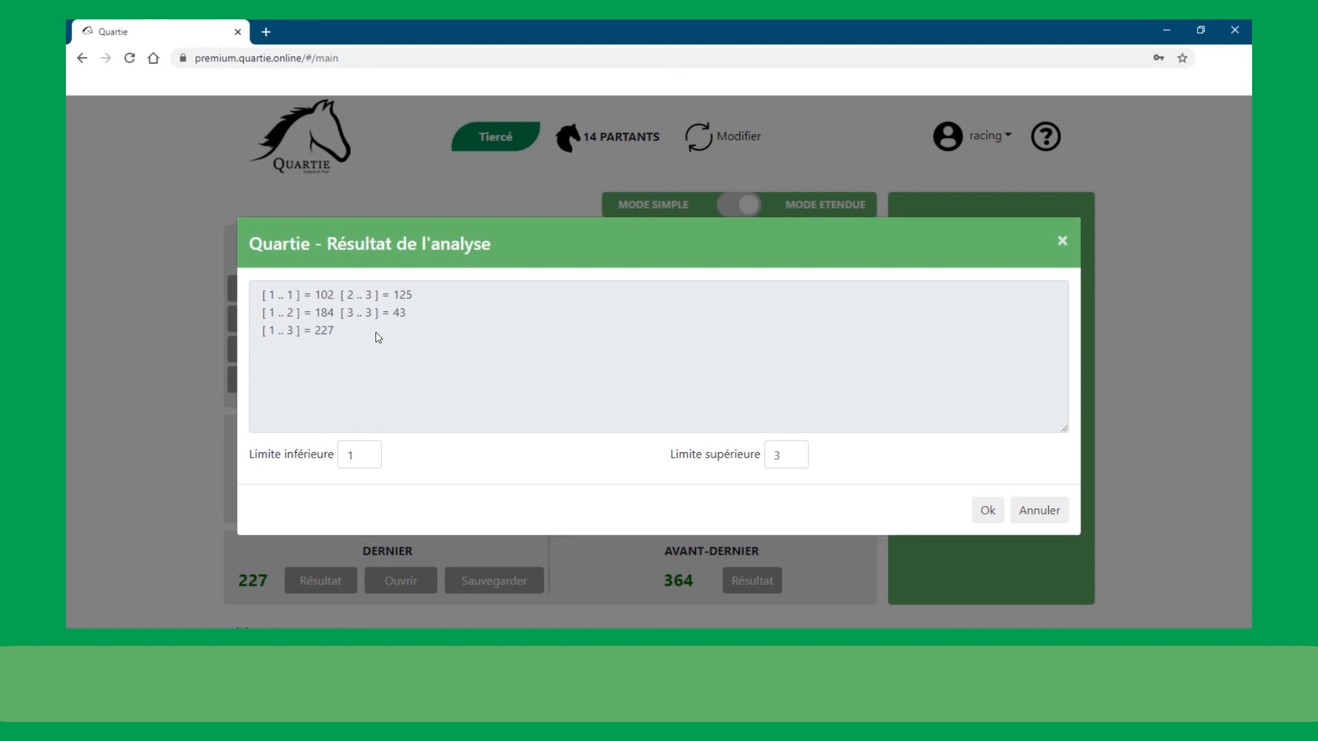
click(352, 454)
drag(352, 453, 338, 454)
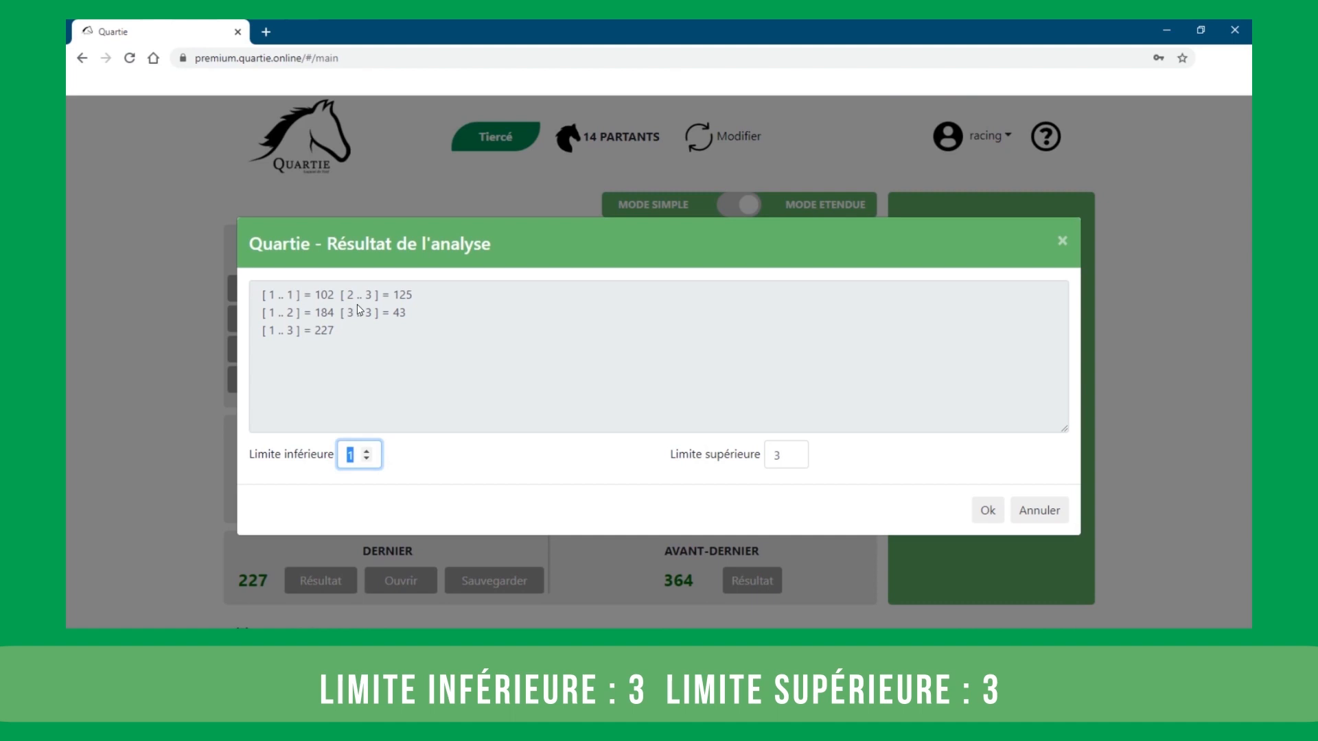
text(3)
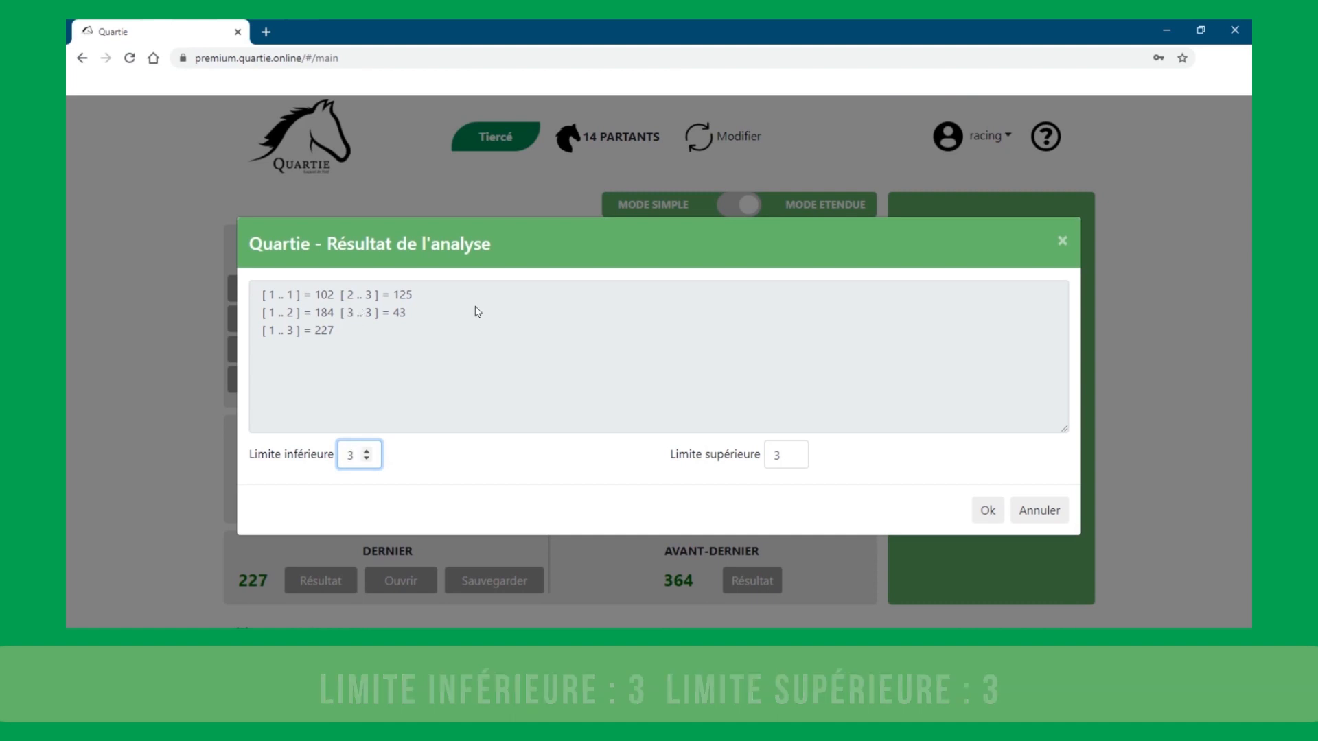
click(991, 520)
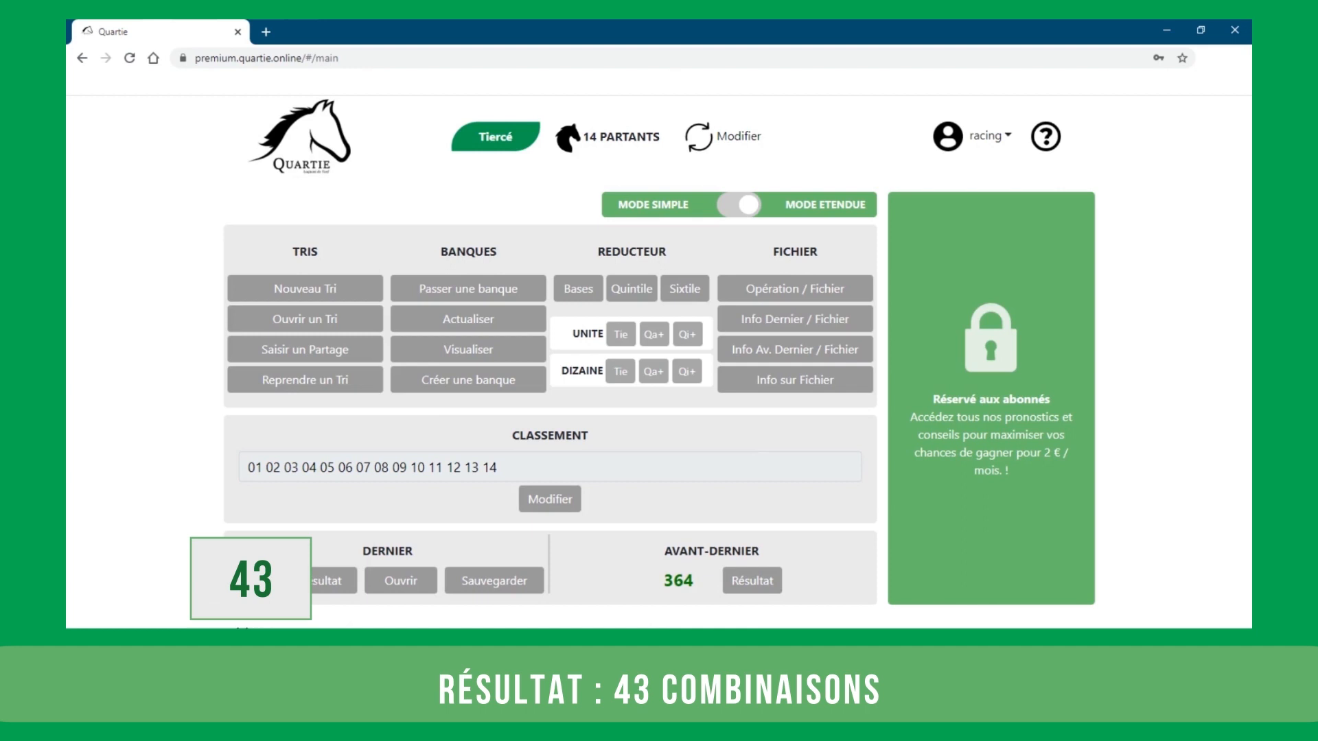
double_click(250, 580)
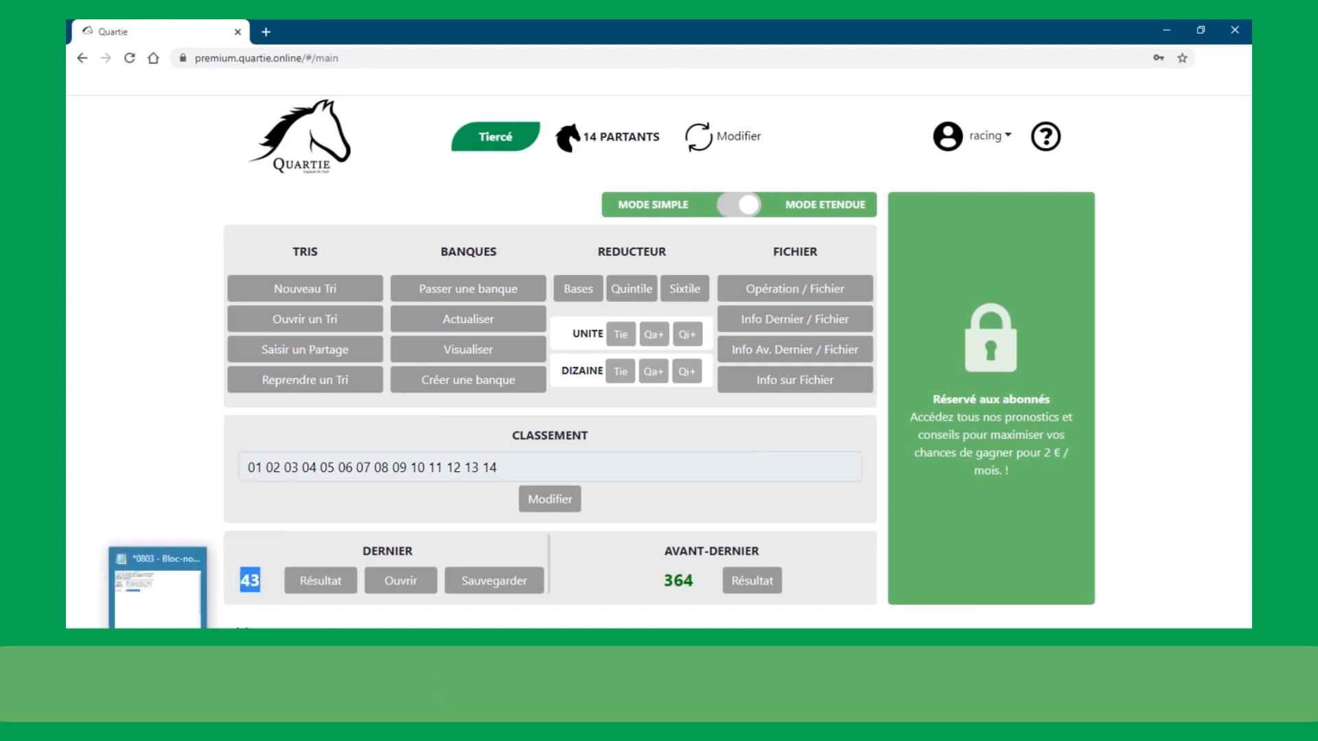
click(158, 642)
click(853, 412)
drag(777, 263, 946, 262)
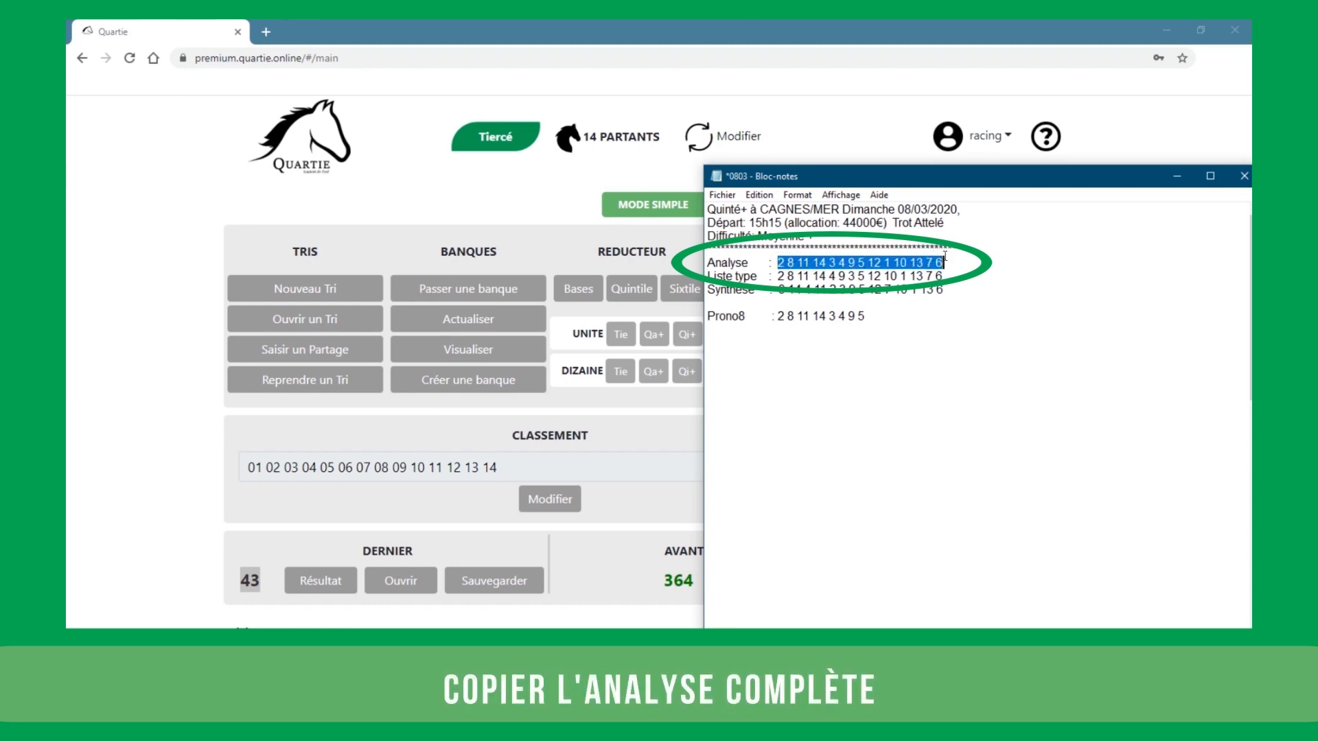
right_click(930, 262)
click(967, 306)
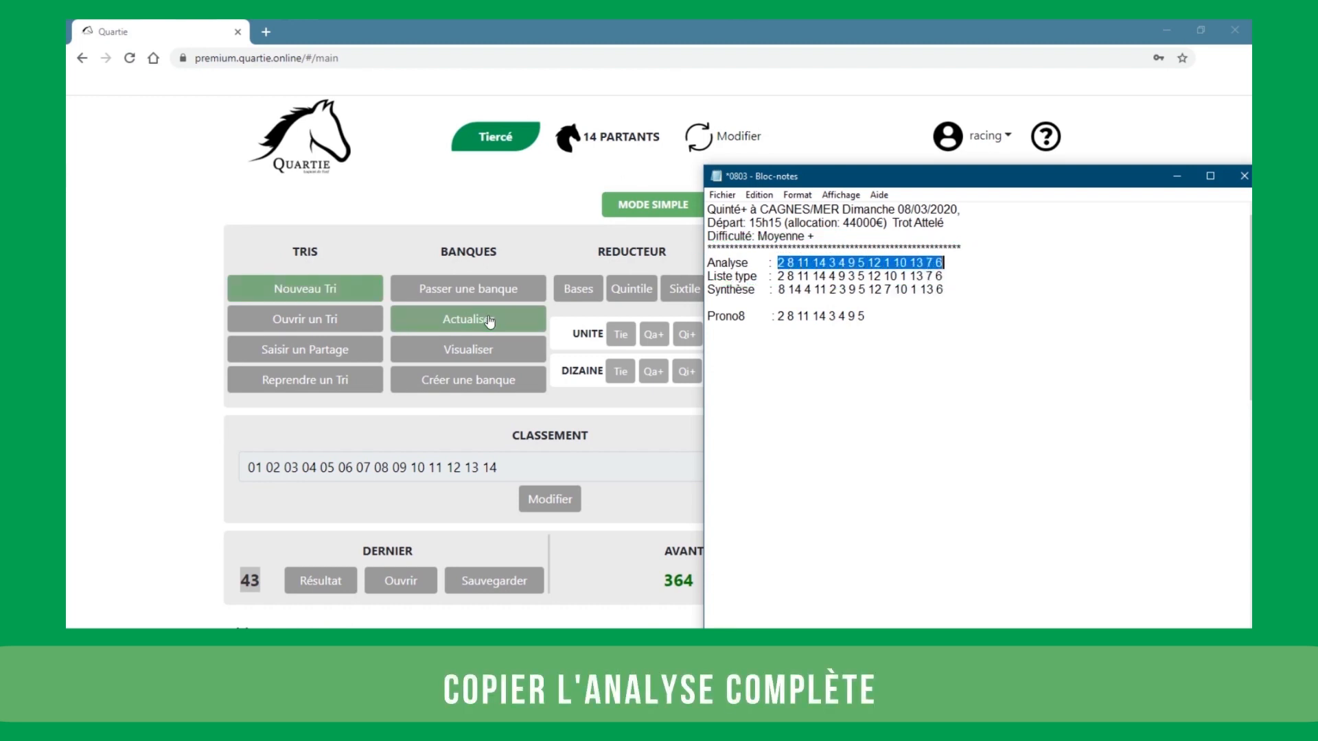
In Quartie, start a sort from a data bank and open the Trot bank from the QPRO Disciplines folder.
click(472, 296)
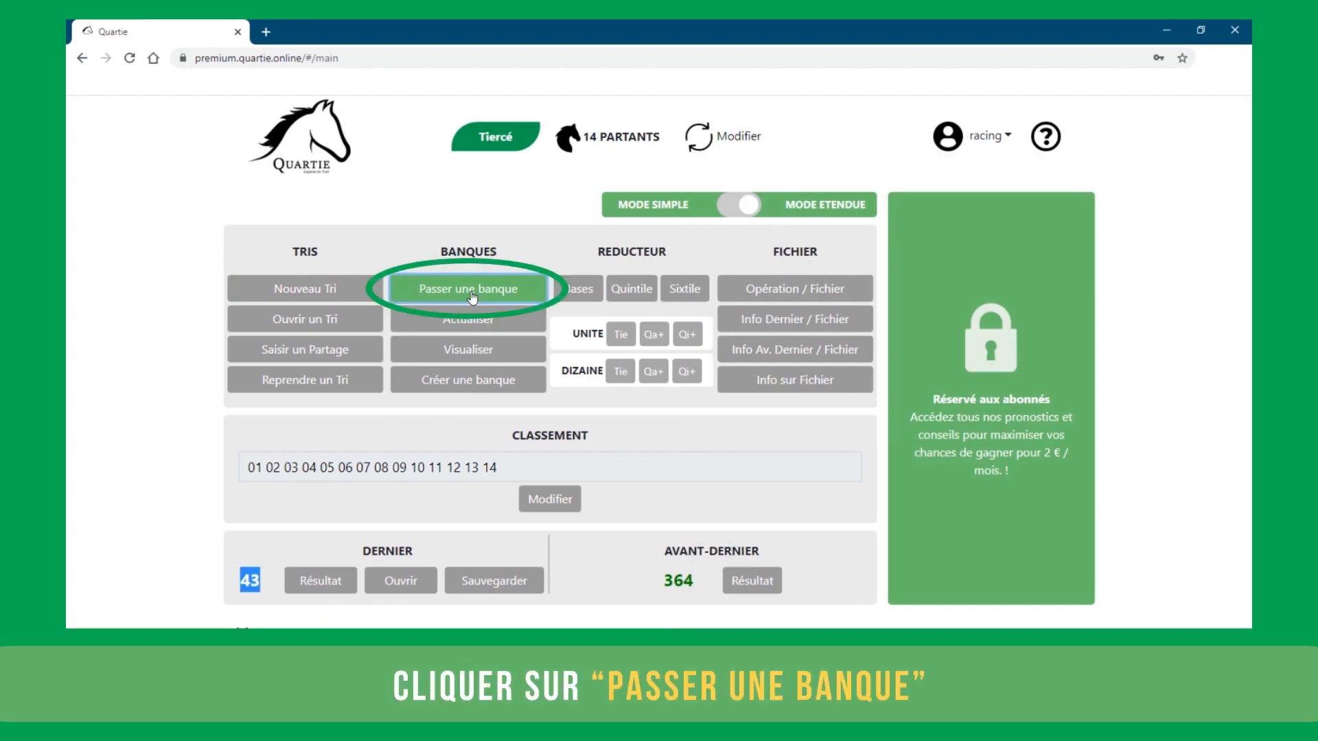
click(472, 296)
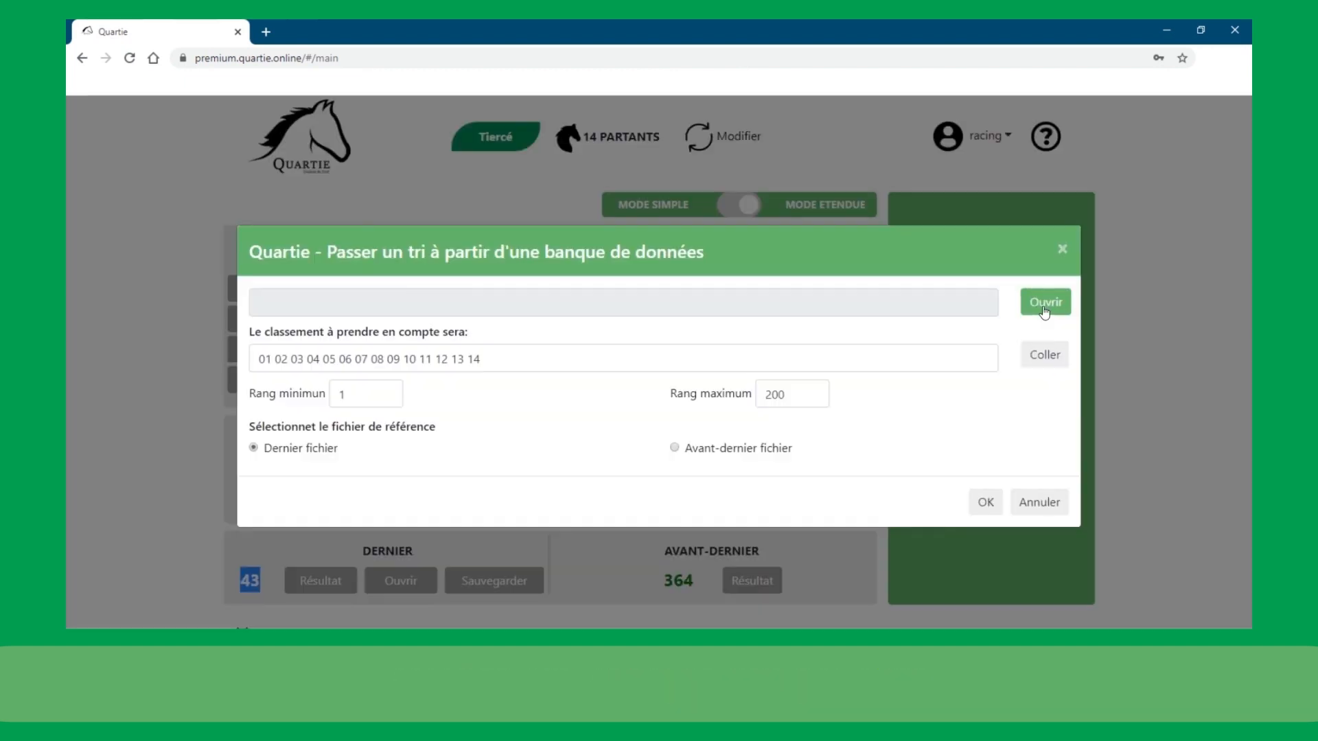
click(378, 289)
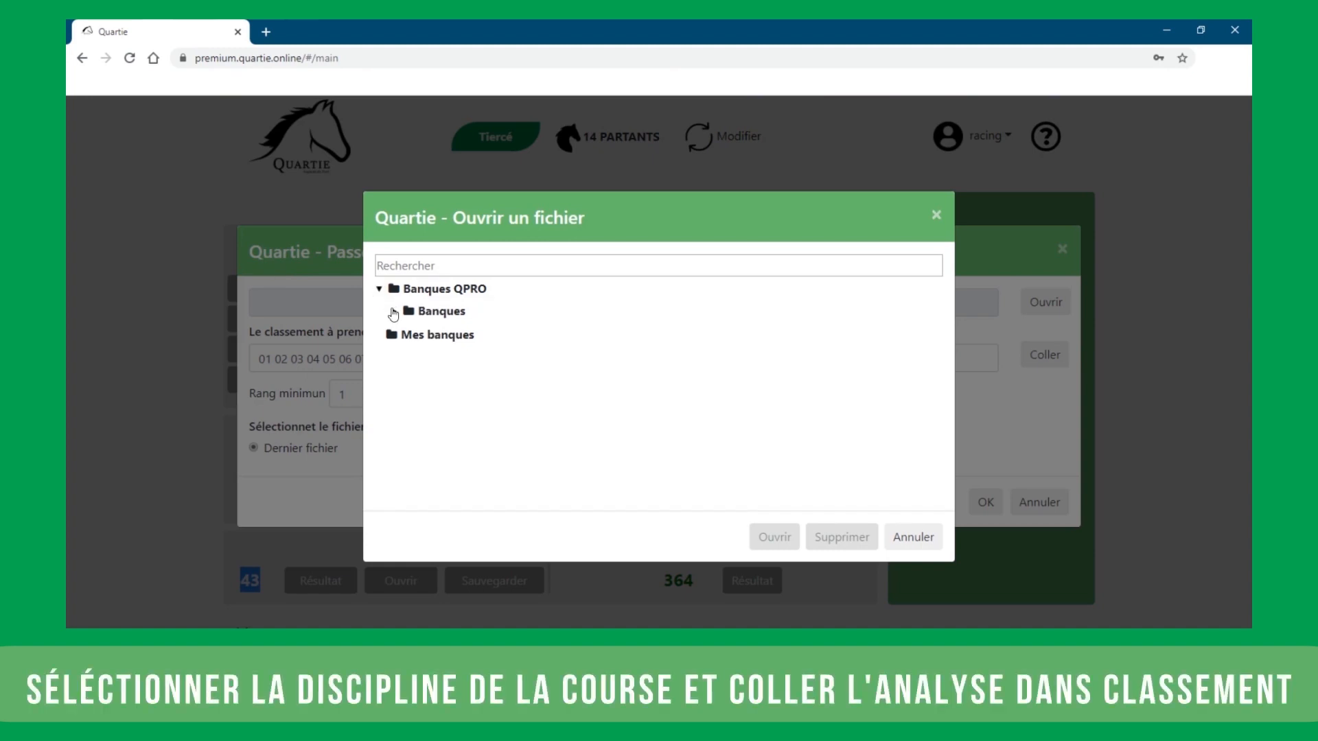
click(394, 311)
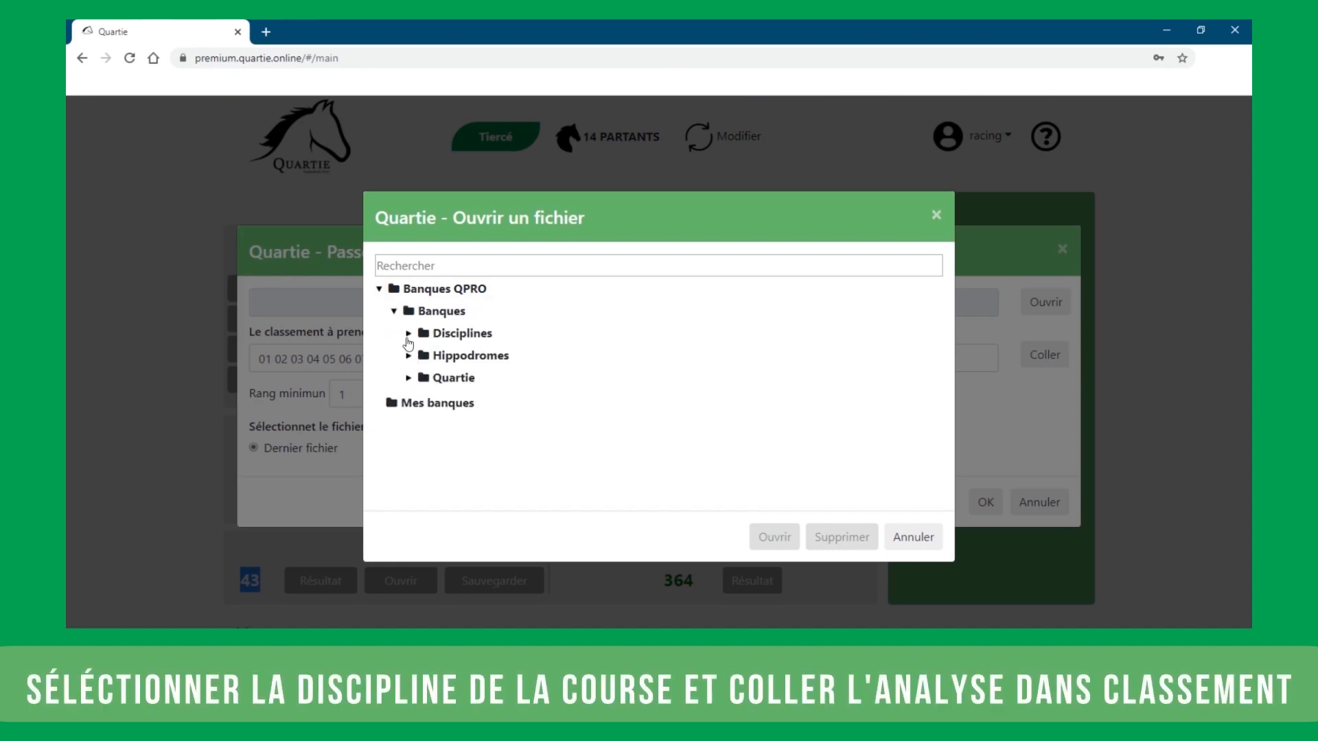
click(409, 334)
click(446, 427)
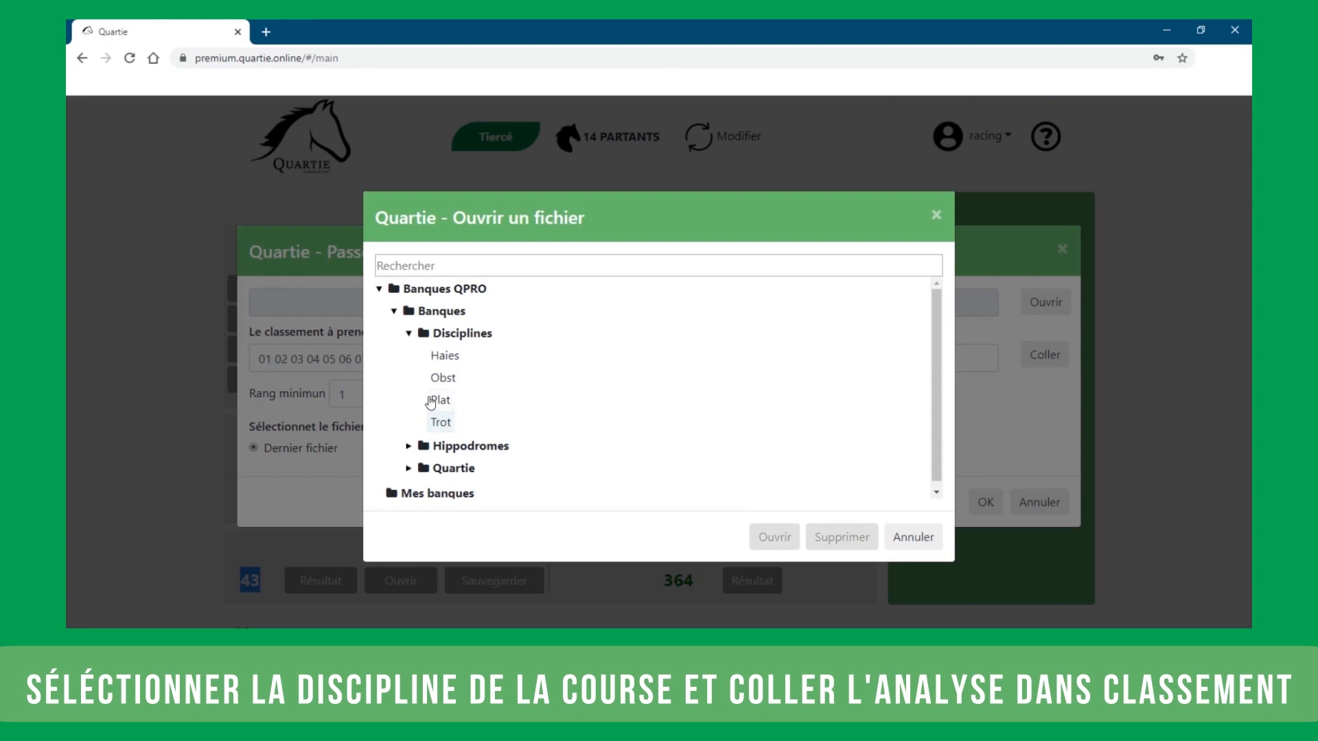
click(767, 538)
drag(506, 359, 212, 355)
right_click(304, 356)
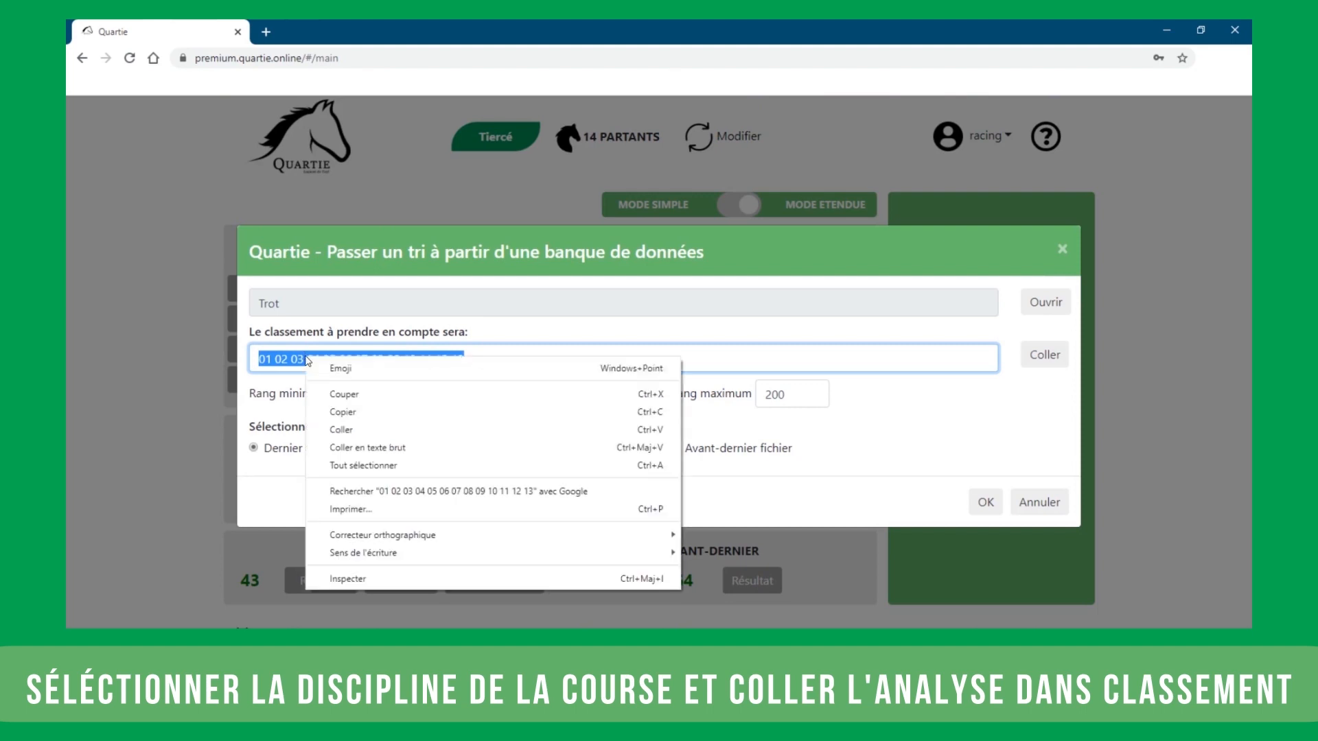
click(360, 428)
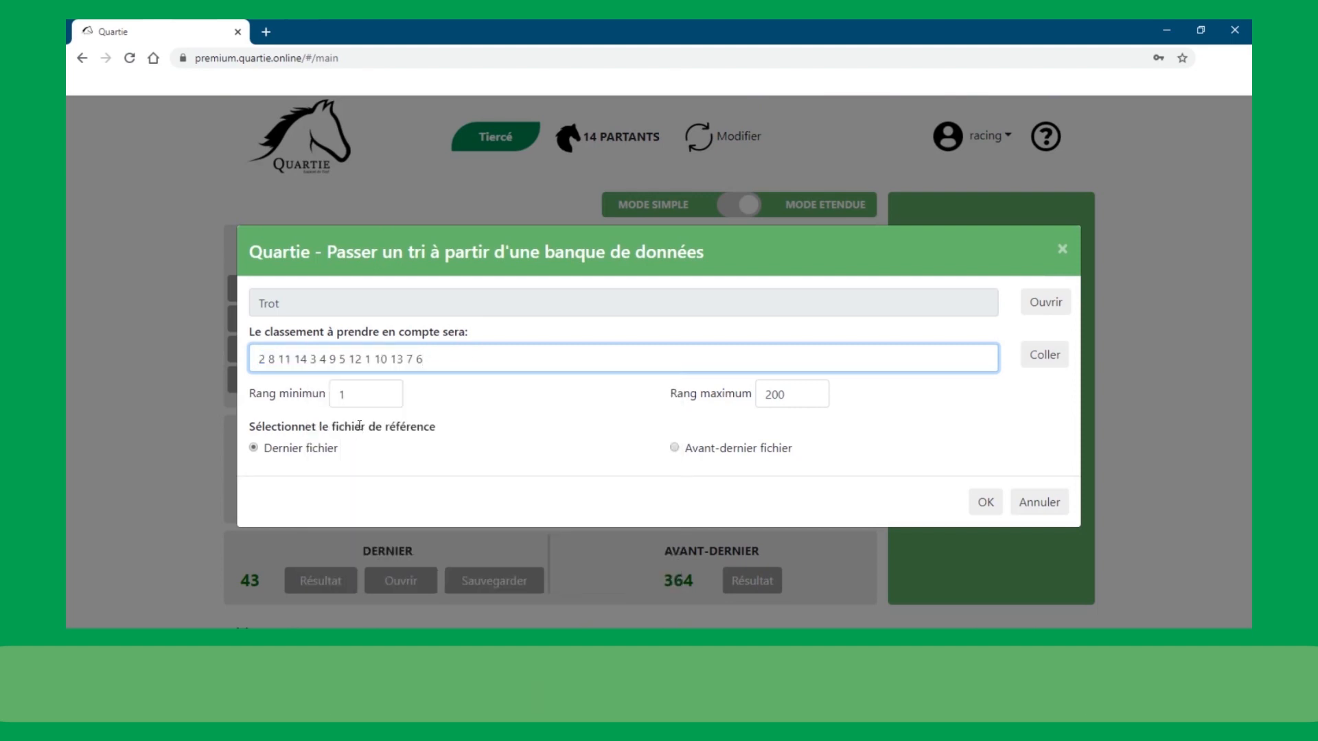
Set the bank sort's minimum rank to 2 and maximum rank to 25, and run it on the last file.
double_click(343, 394)
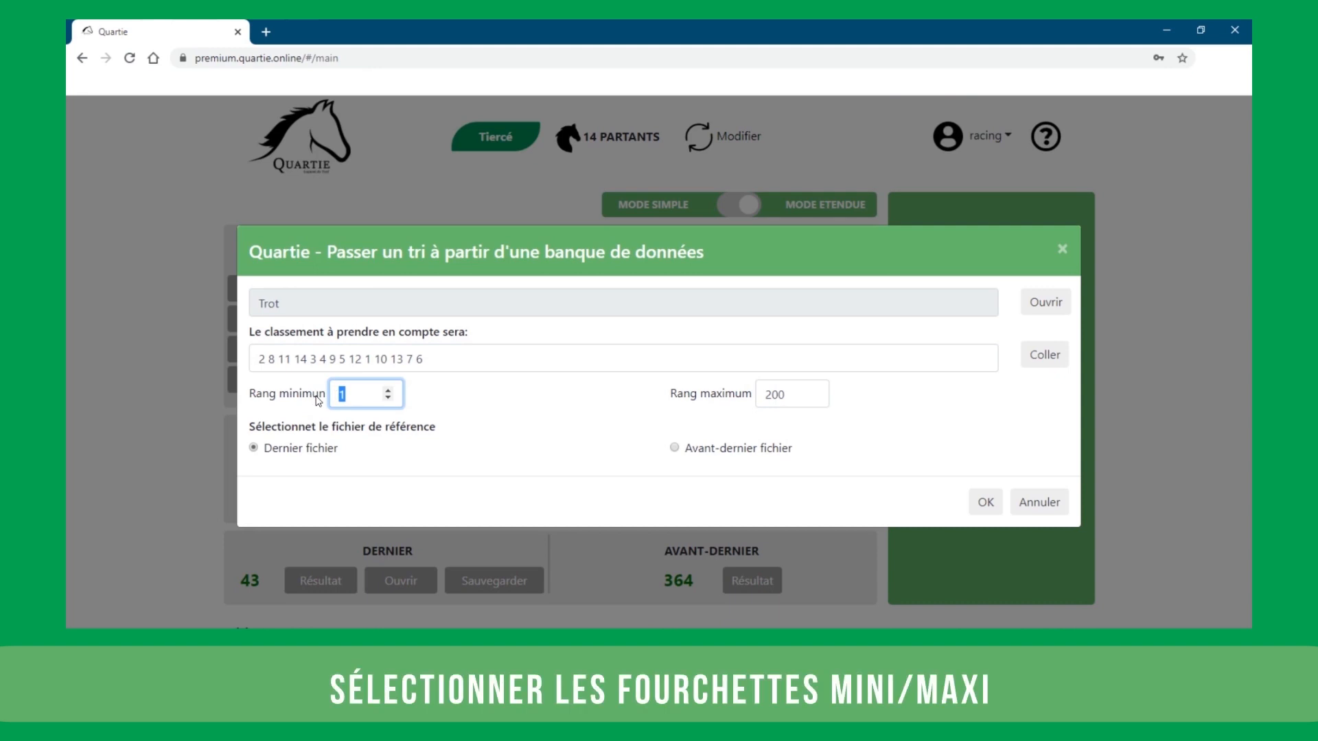
text(2)
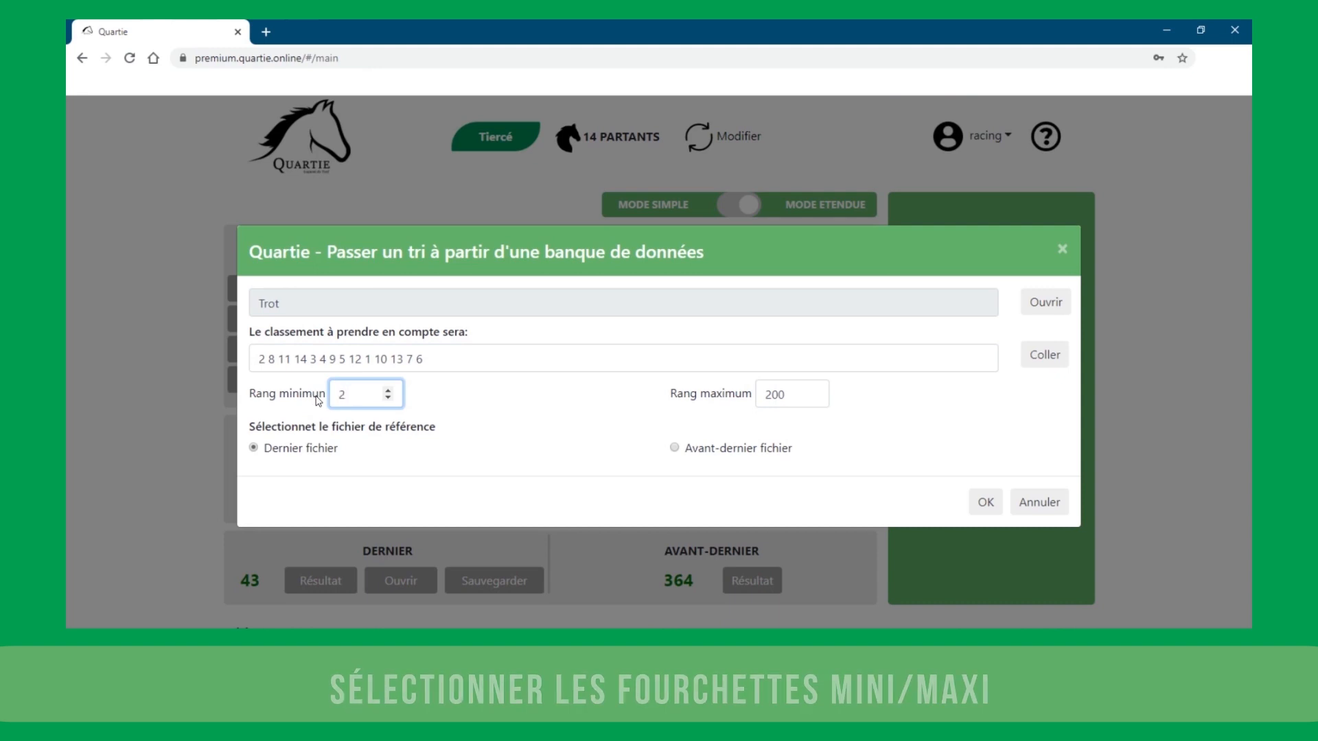
double_click(782, 394)
text(25)
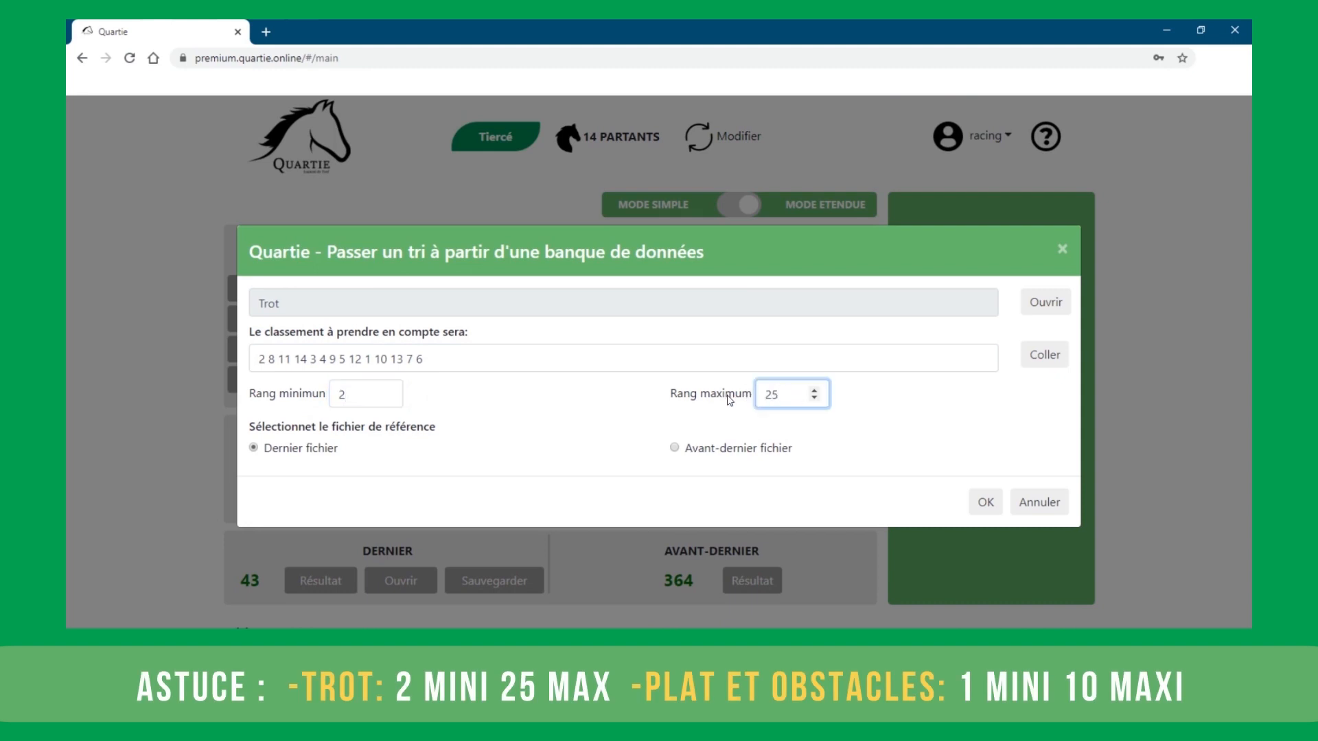
click(996, 511)
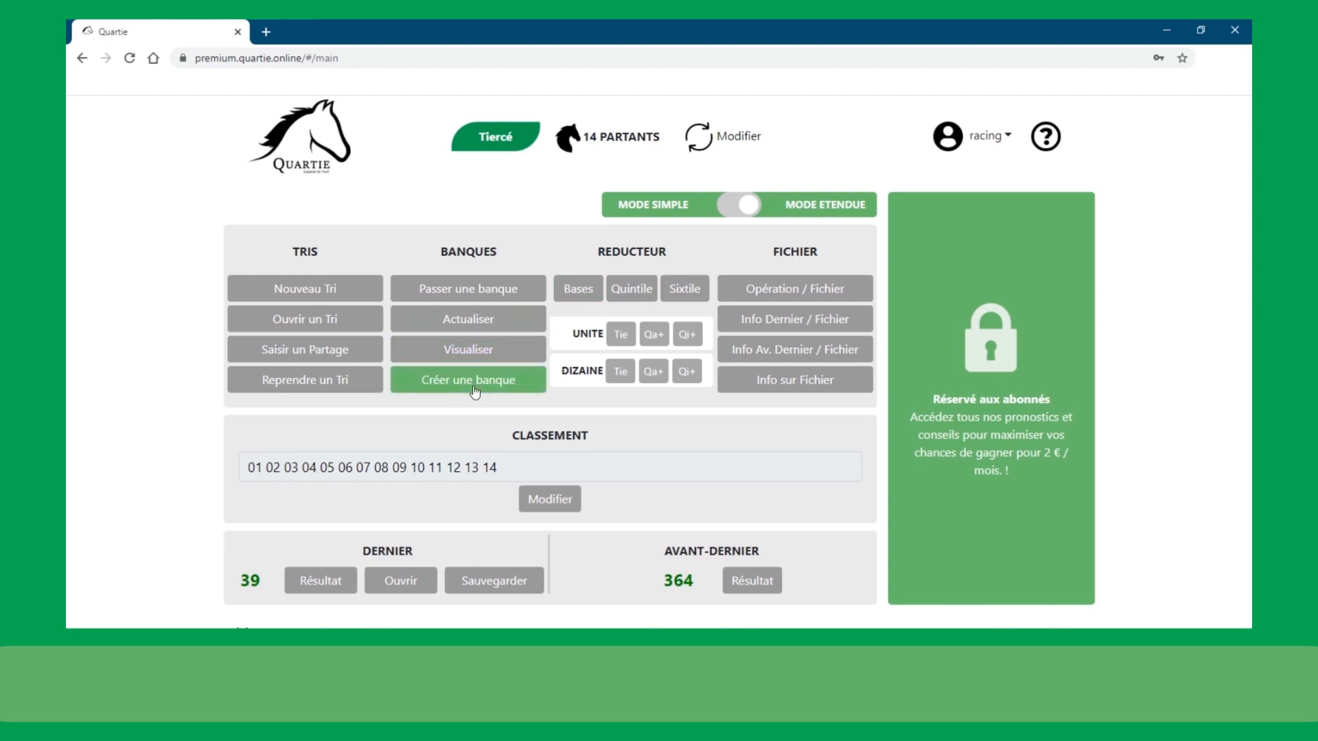
Apply the Bases reducer to the last file and validate it.
click(579, 289)
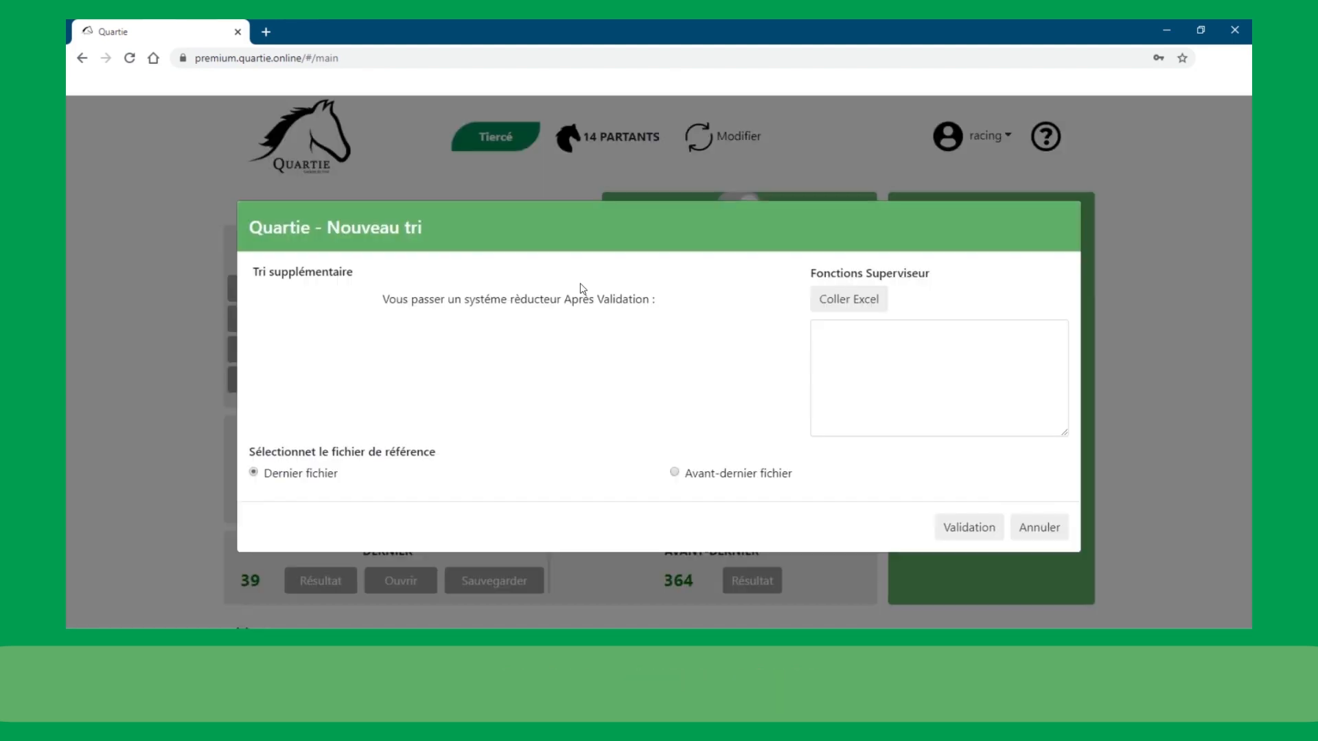
click(945, 529)
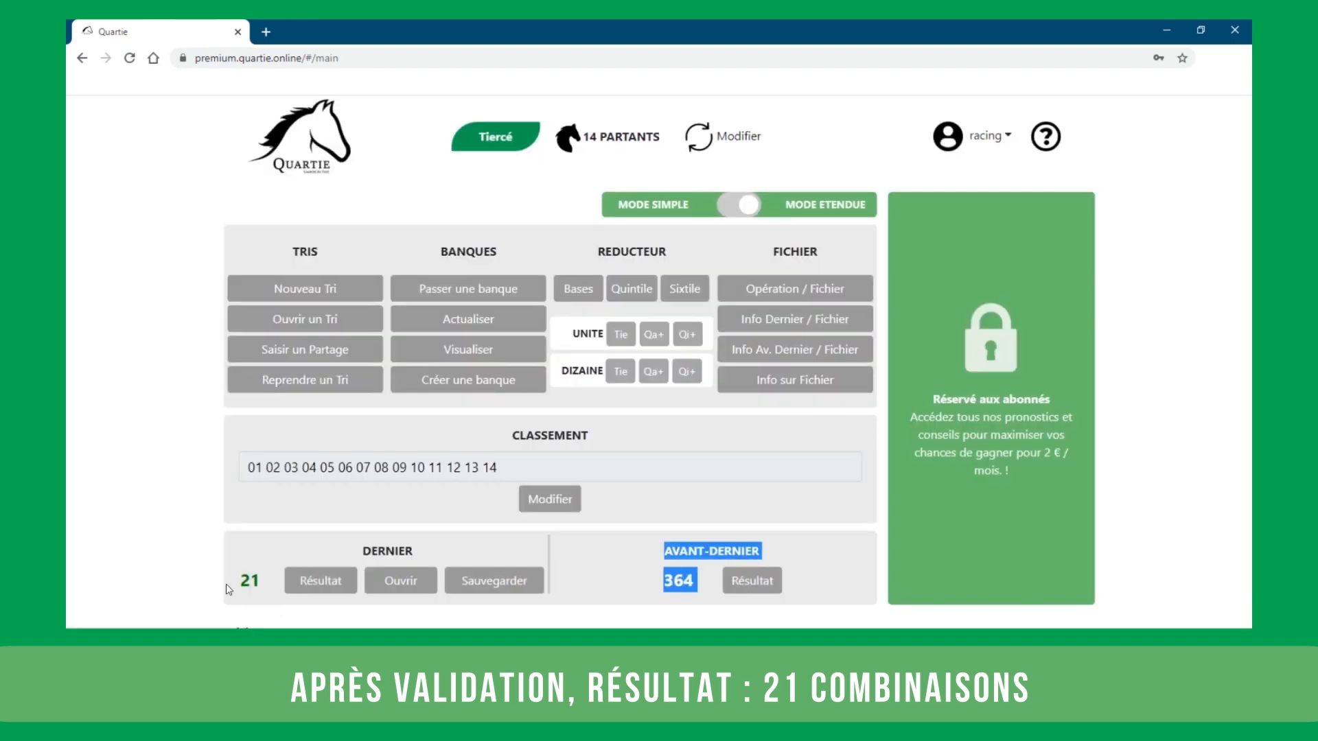
click(229, 589)
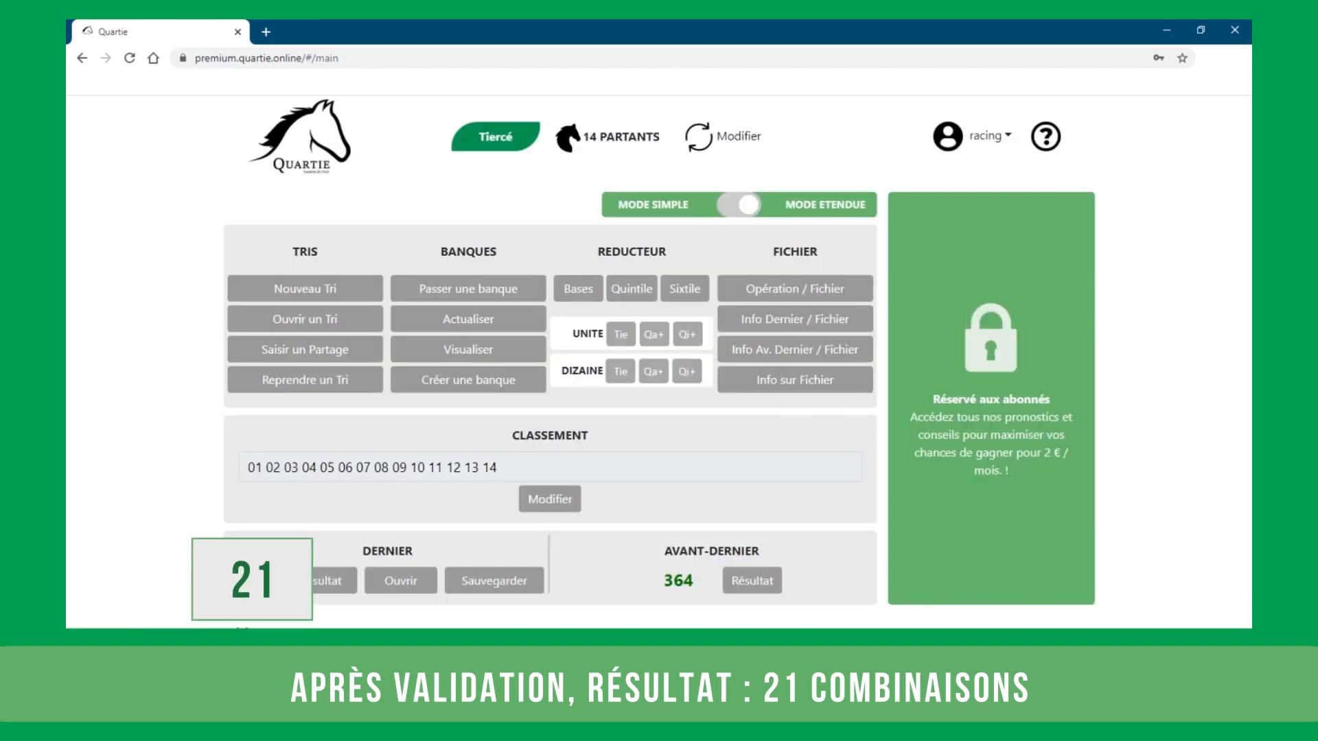
key(alt+Tab)
click(980, 445)
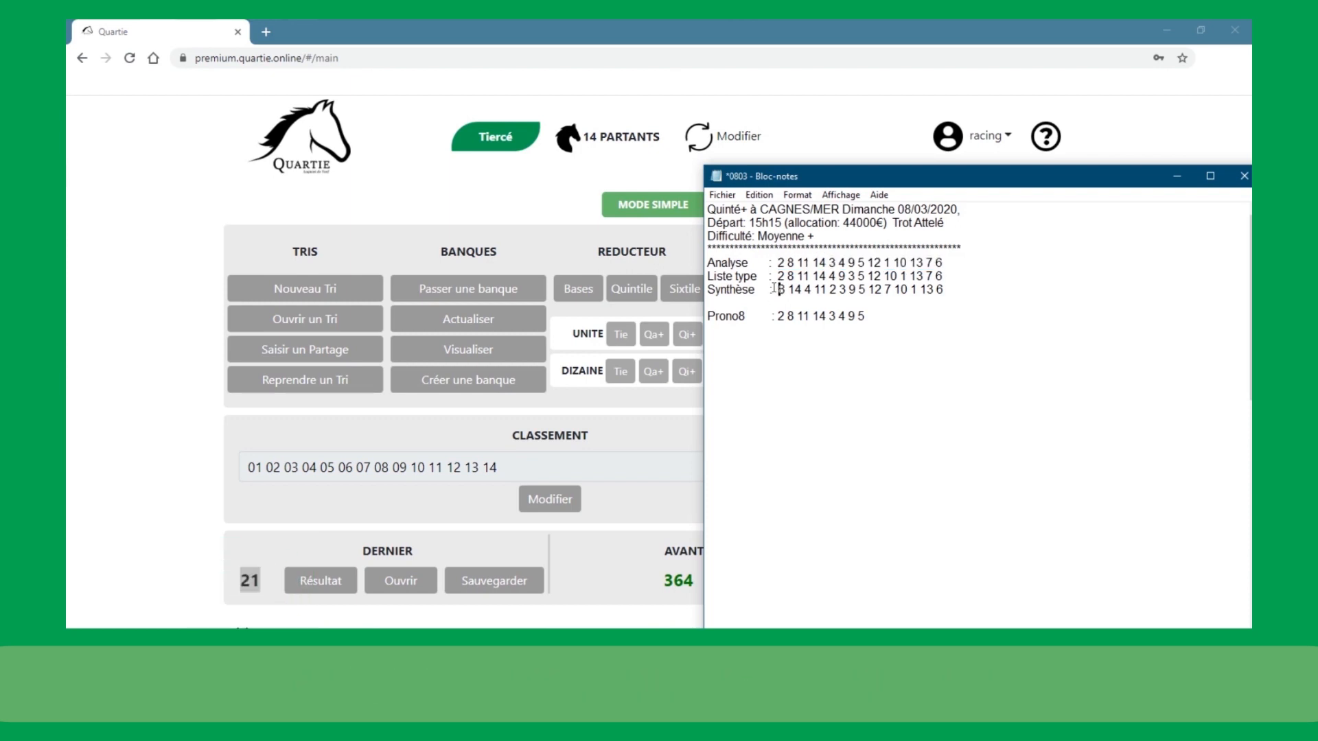
drag(778, 287, 944, 289)
right_click(928, 287)
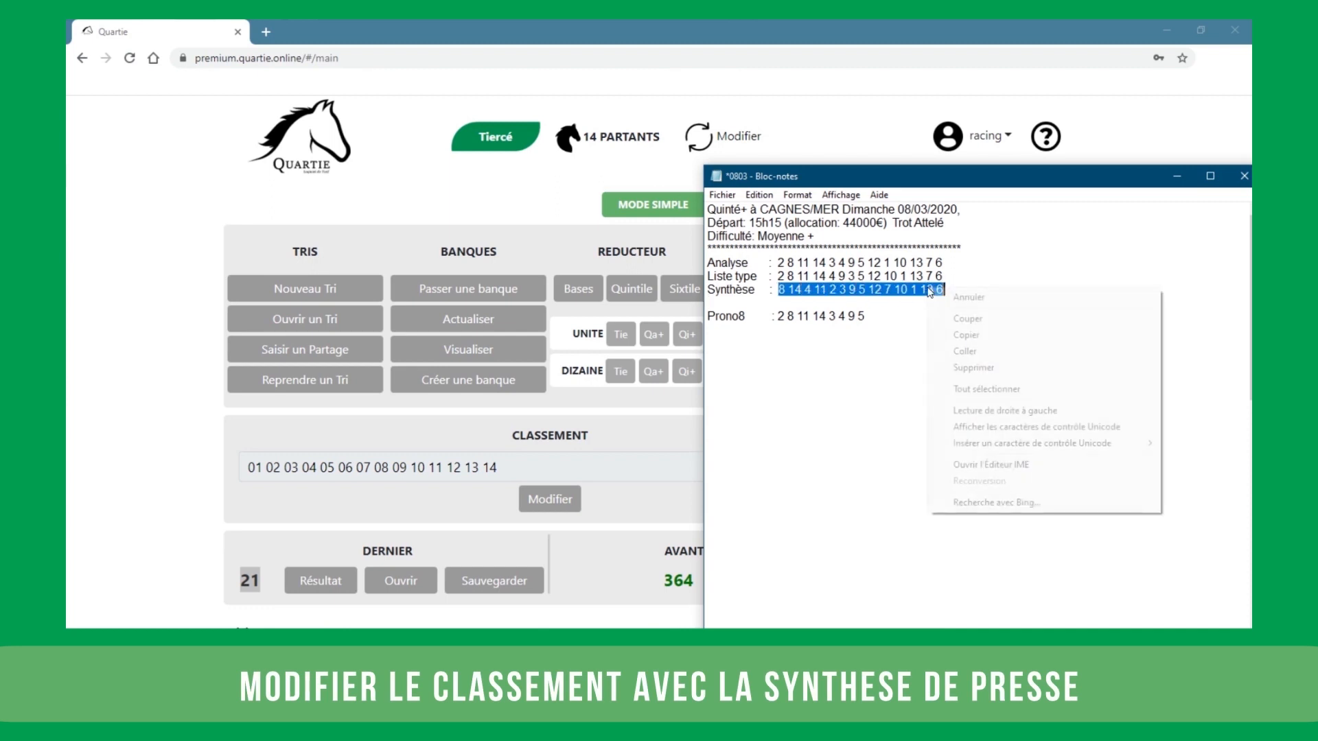
click(959, 336)
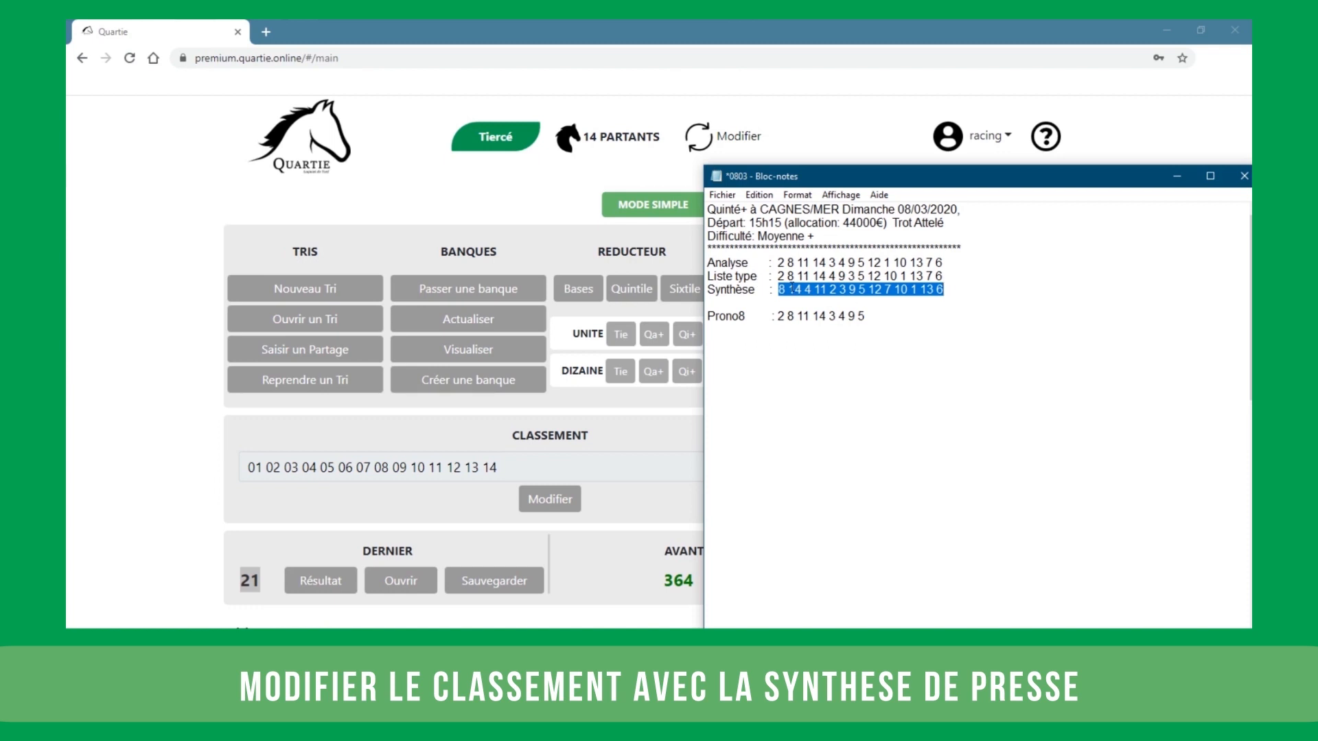
click(544, 510)
drag(506, 468, 226, 460)
right_click(267, 471)
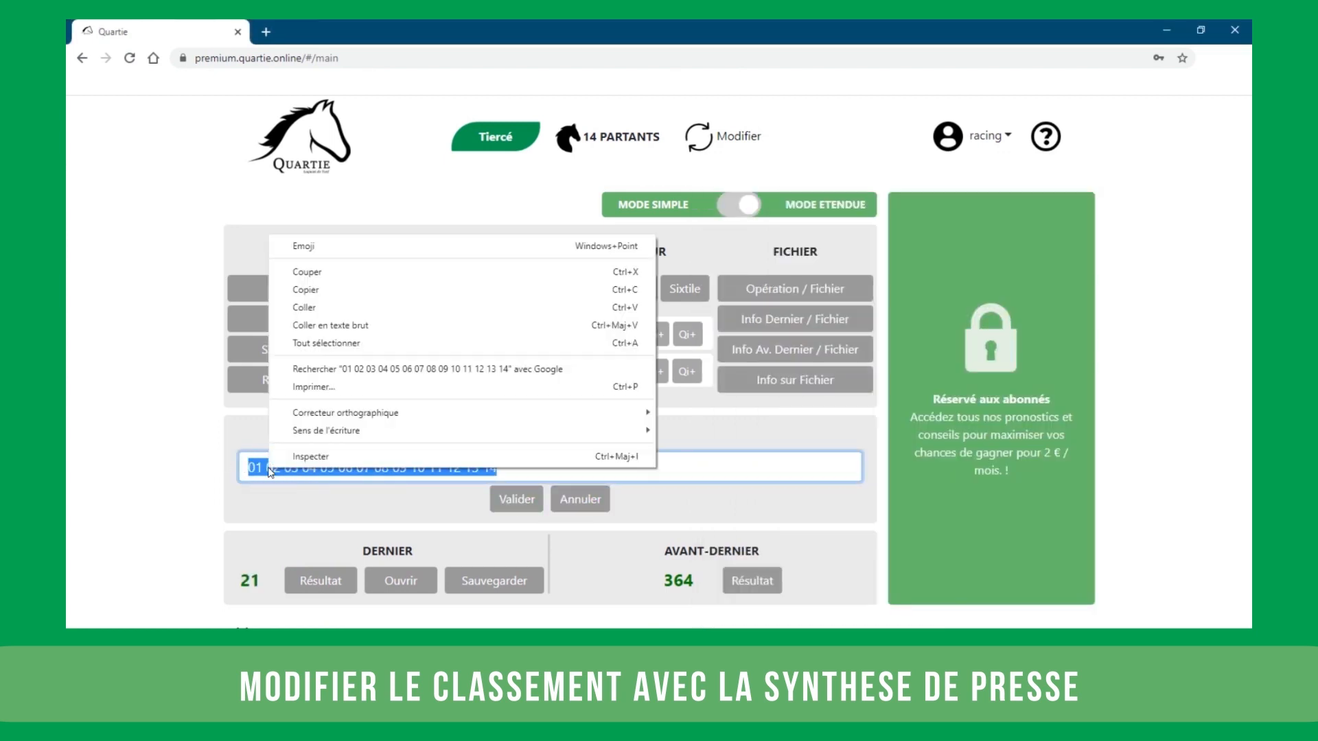
click(315, 309)
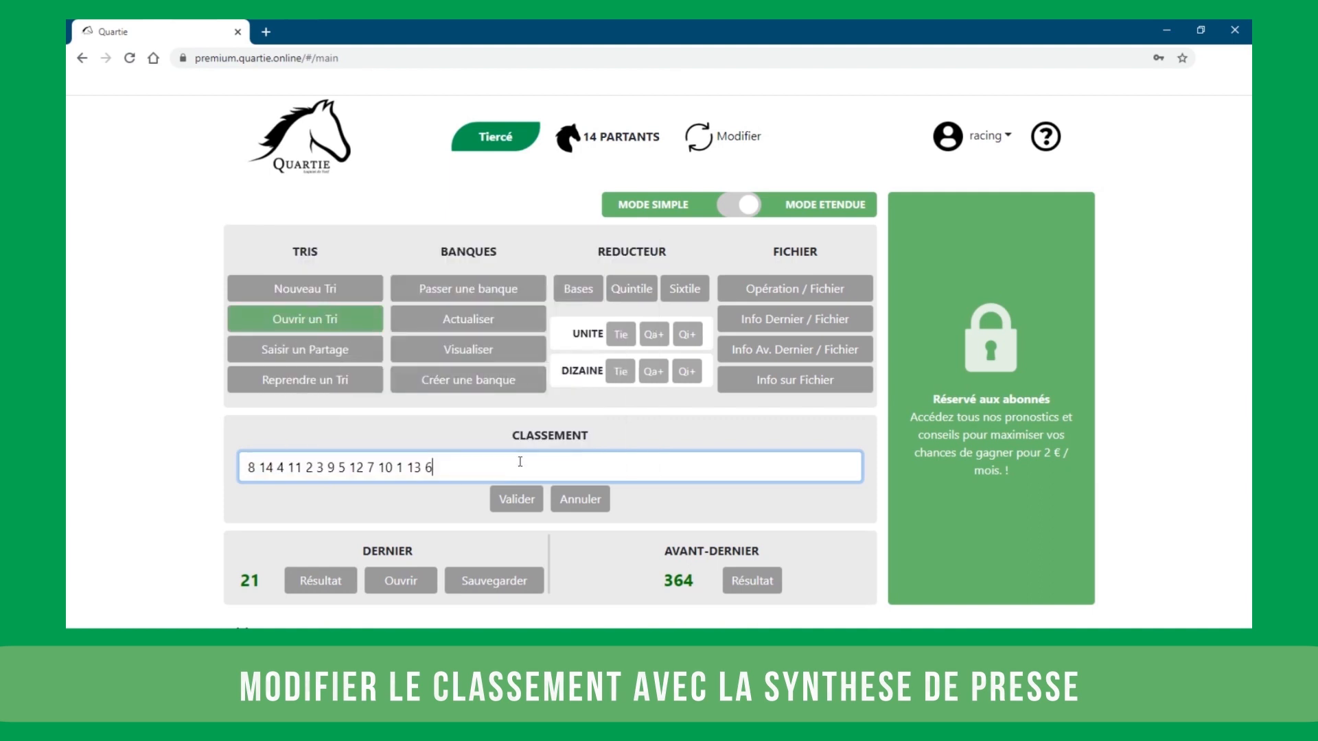
click(520, 503)
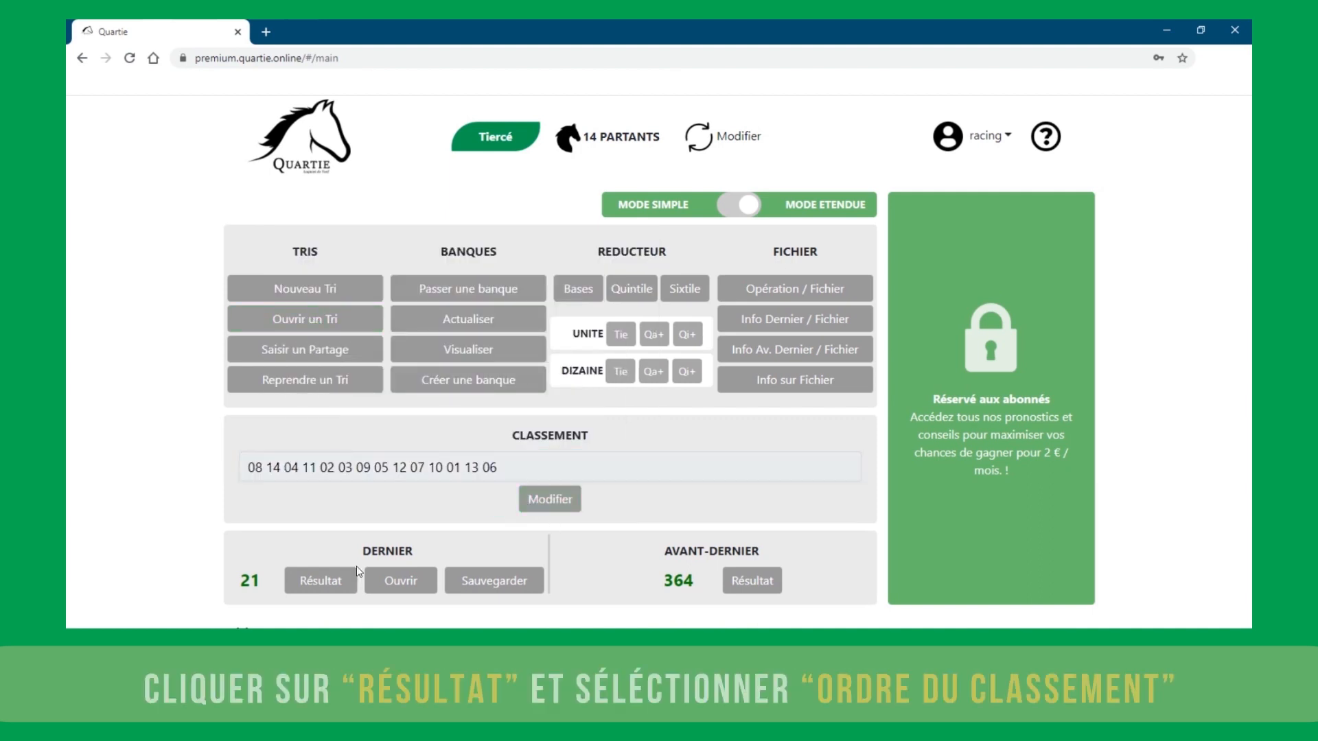
View the last result in Ordre du Classement and check it against the Arrivée in Bloc-notes, highlighting the combination 04-11-03.
click(321, 583)
click(535, 512)
key(alt+Tab)
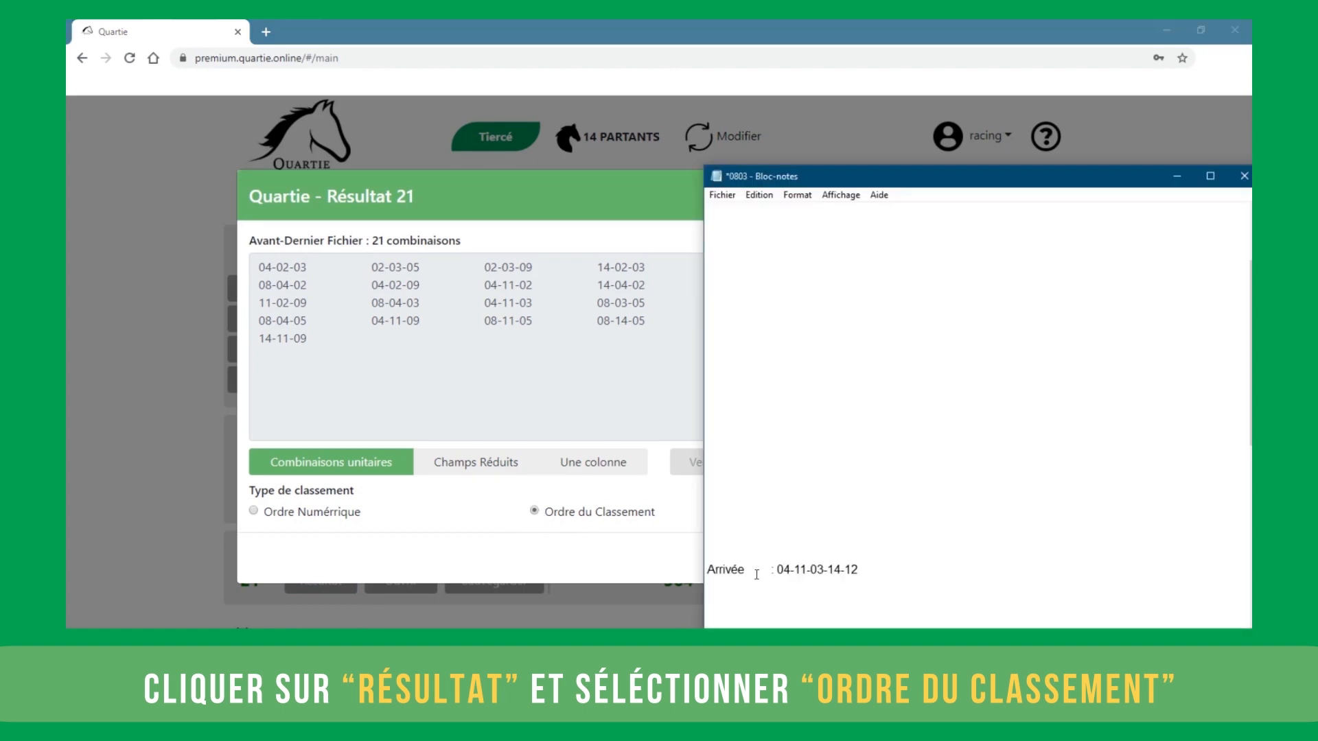
click(637, 564)
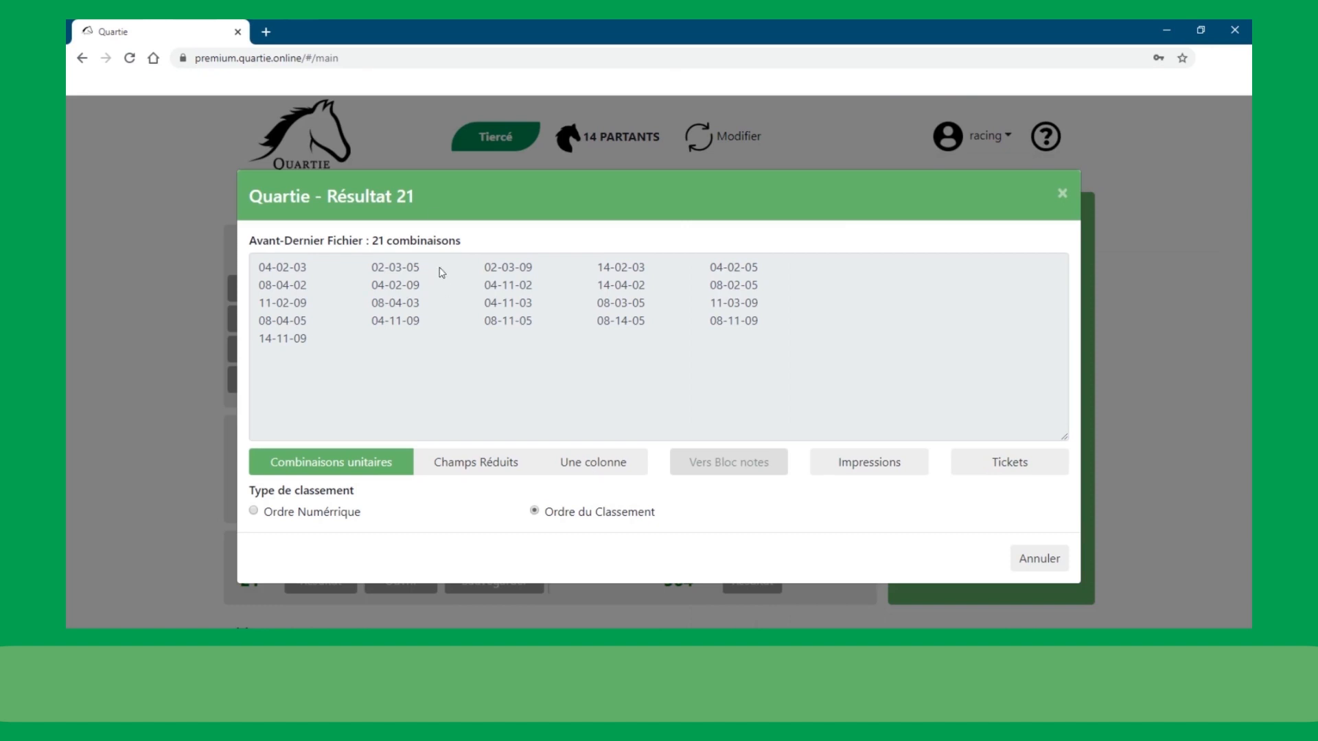
drag(480, 303, 539, 307)
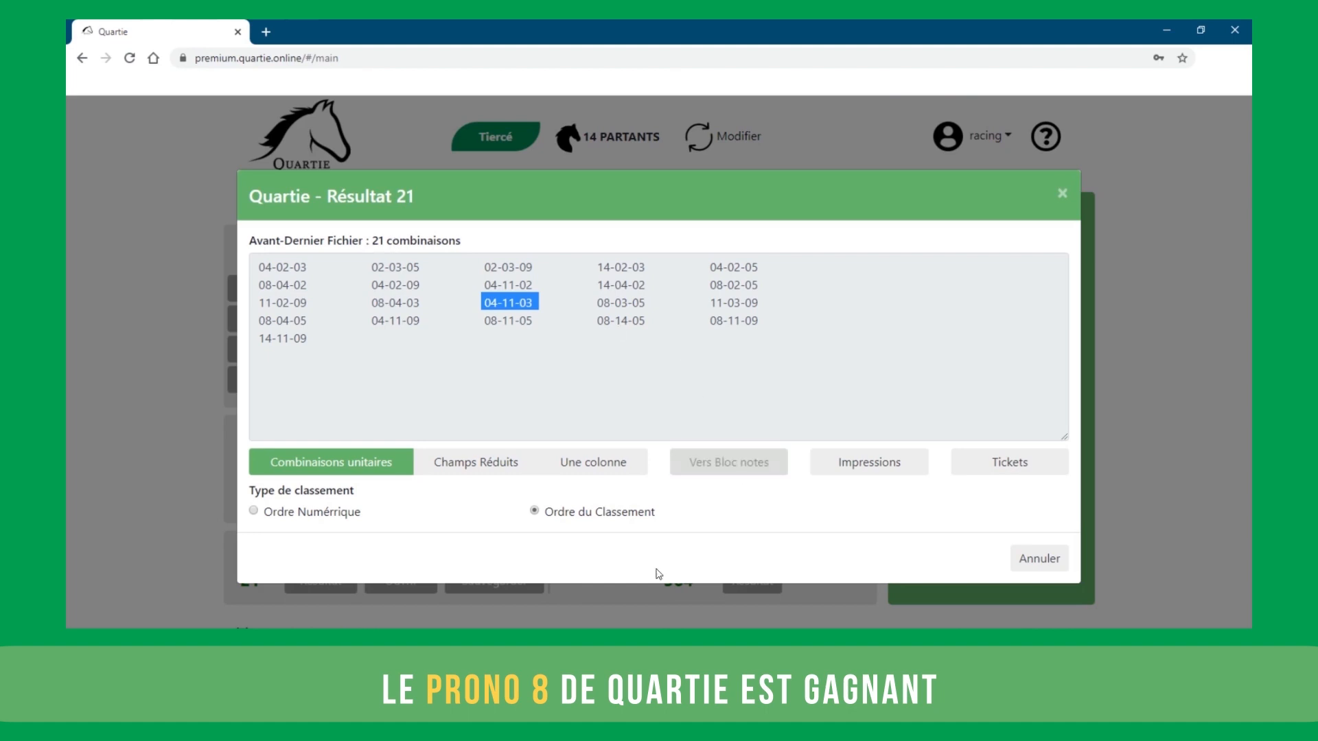
click(1030, 558)
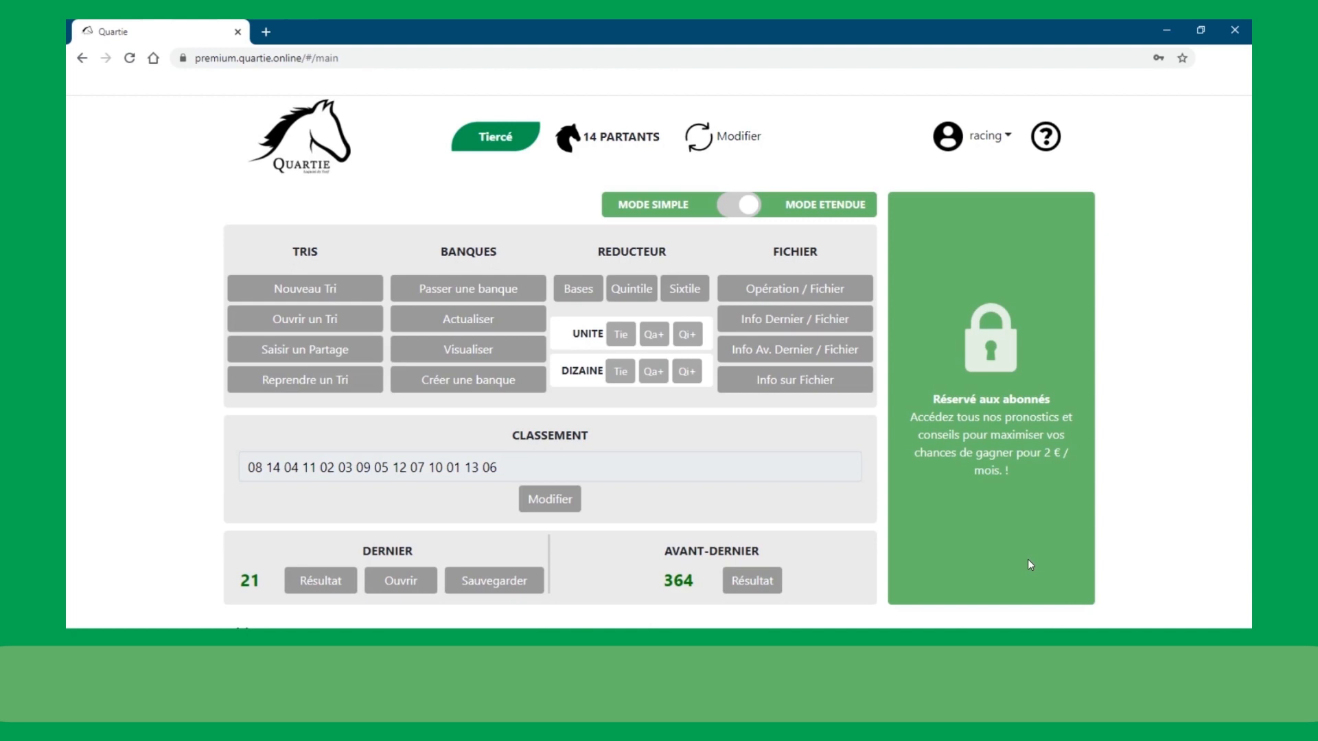